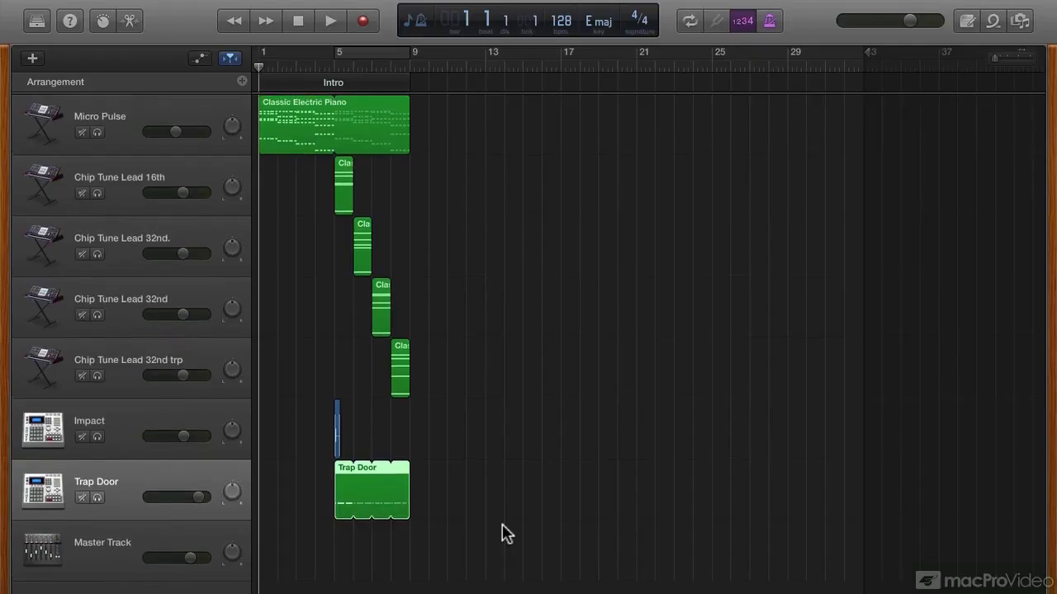
Step: Change the Trap Door drum track's name to 'Snare Rise'
double_click(108, 482)
text(Snare Rise)
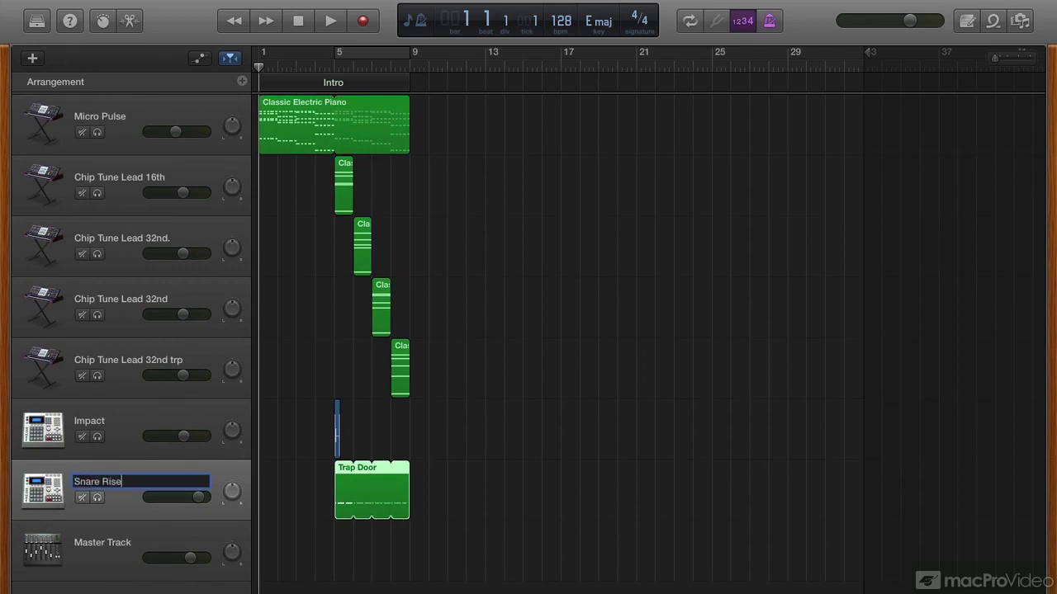
key(Return)
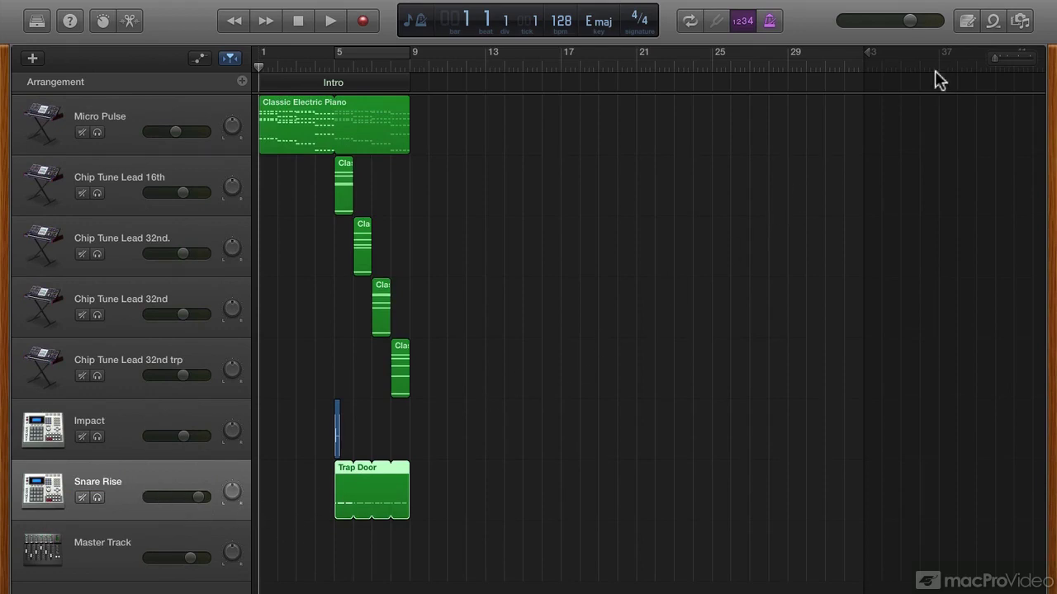
Step: Search the loop library for 'noise' and preview the Twilight Noise Sweep loop
click(993, 25)
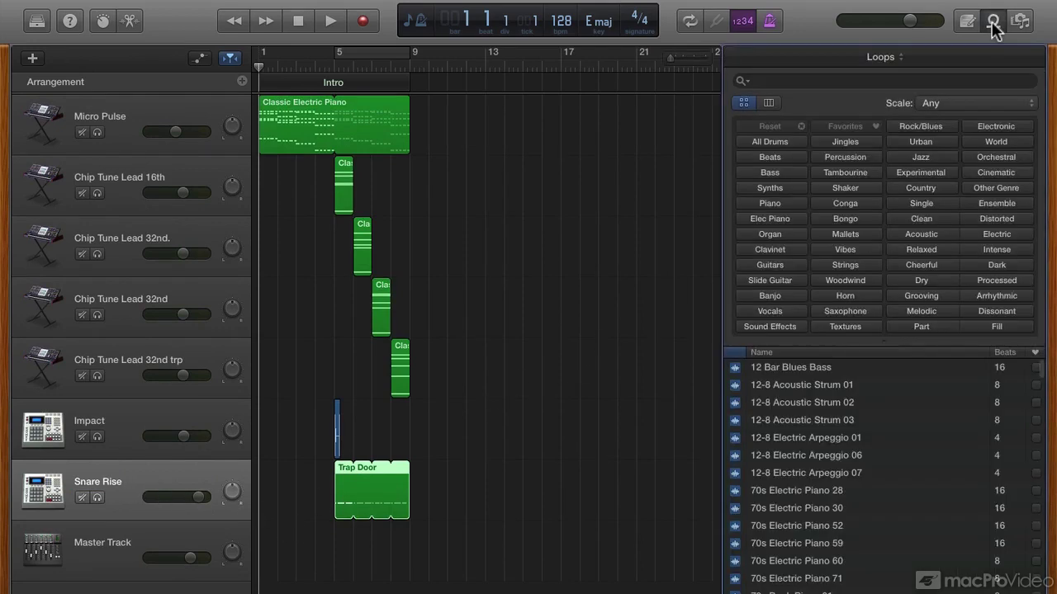
click(896, 81)
text(noise)
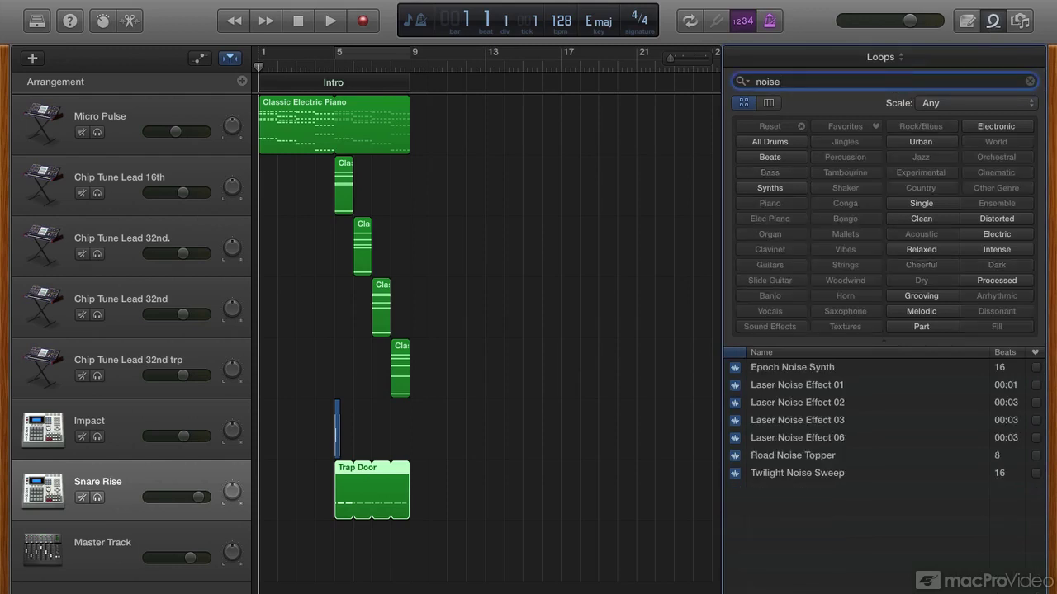
click(788, 474)
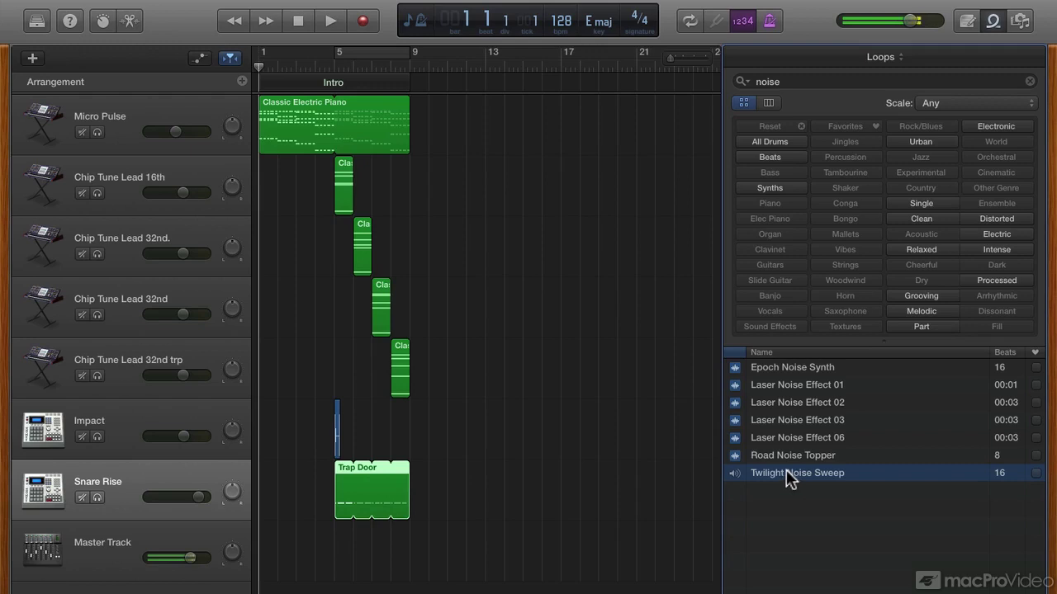
Step: Place Twilight Noise Sweep on a new track at bar 5 and play from there
drag(785, 470, 342, 571)
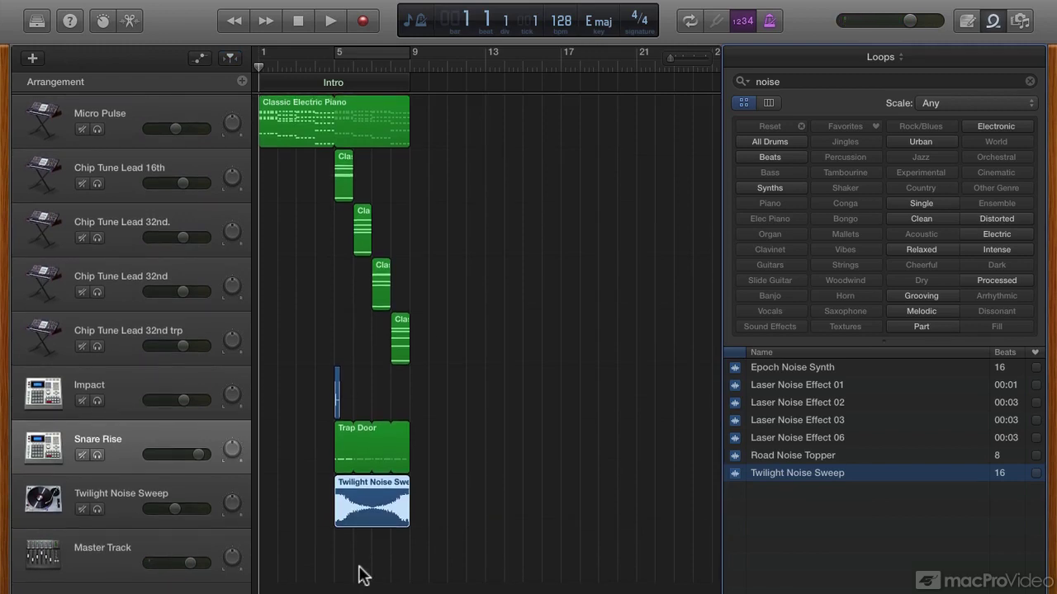
click(333, 67)
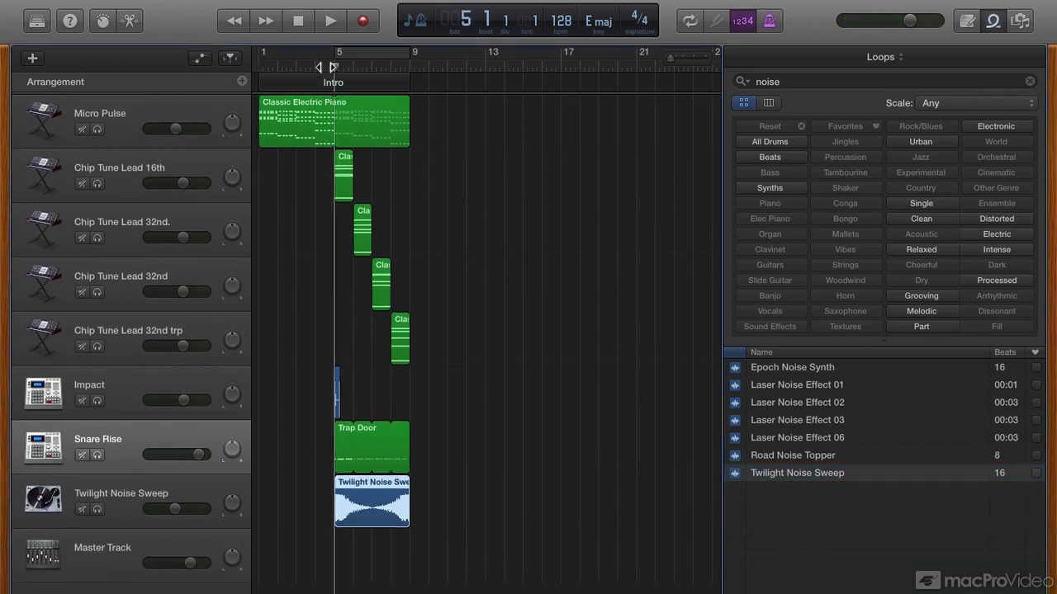
key(space)
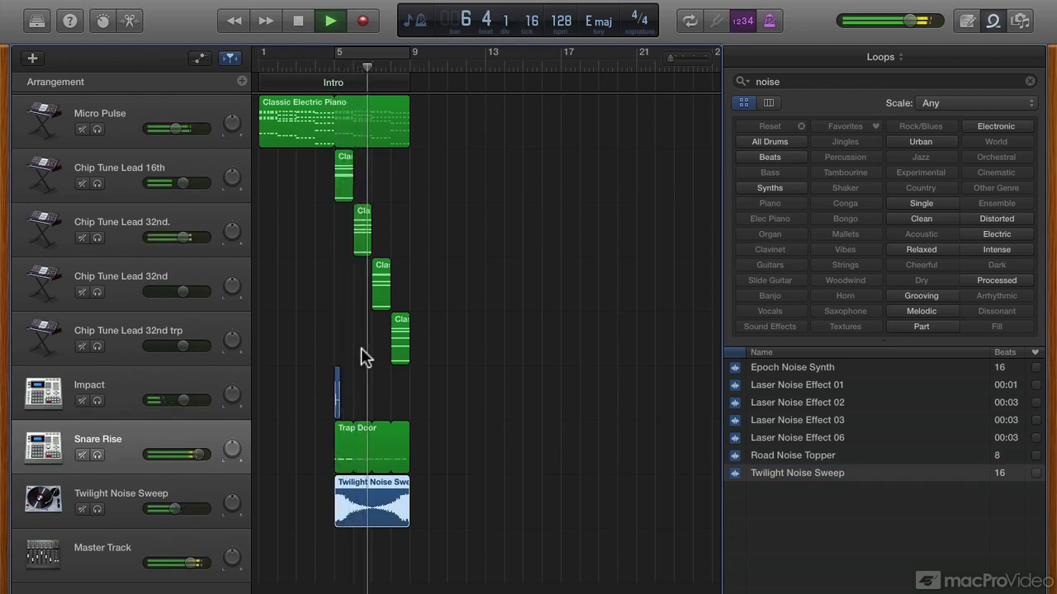
Step: Lower the Impact track's volume to about -4.3 dB, then select the noise sweep track
click(183, 400)
drag(184, 401, 179, 400)
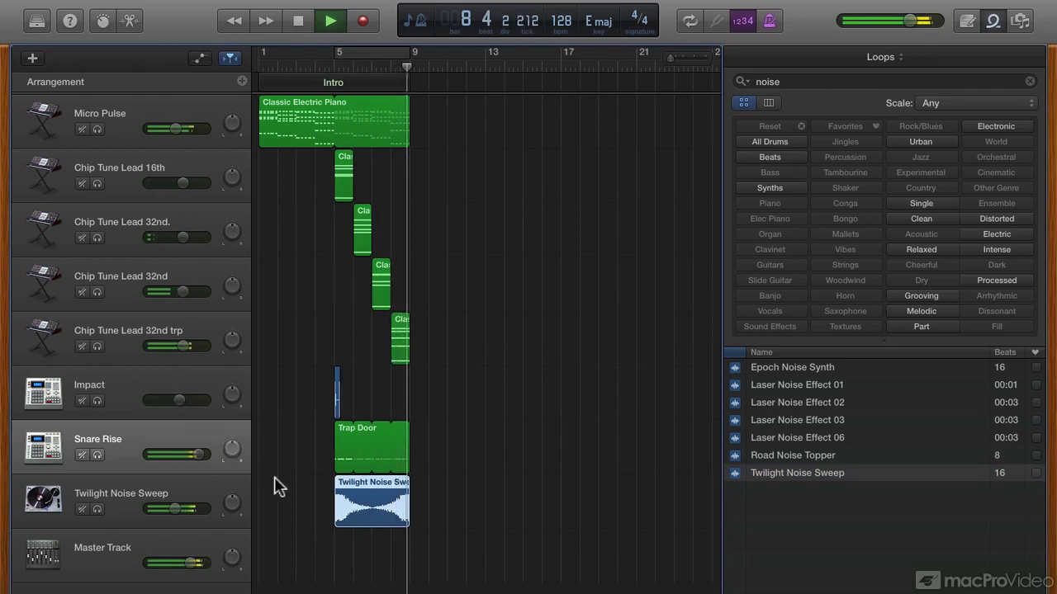
key(space)
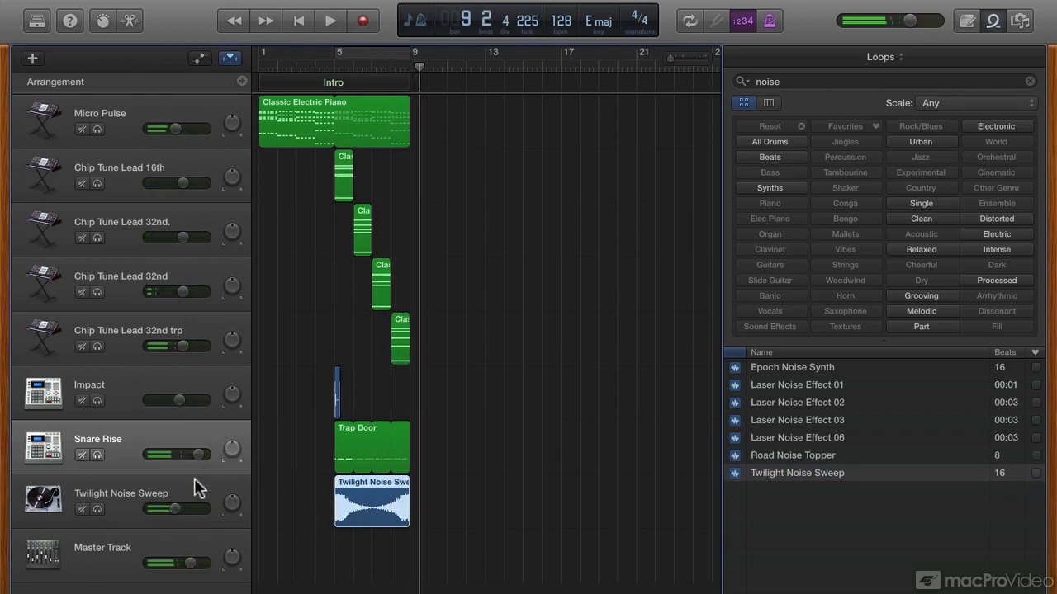
click(194, 477)
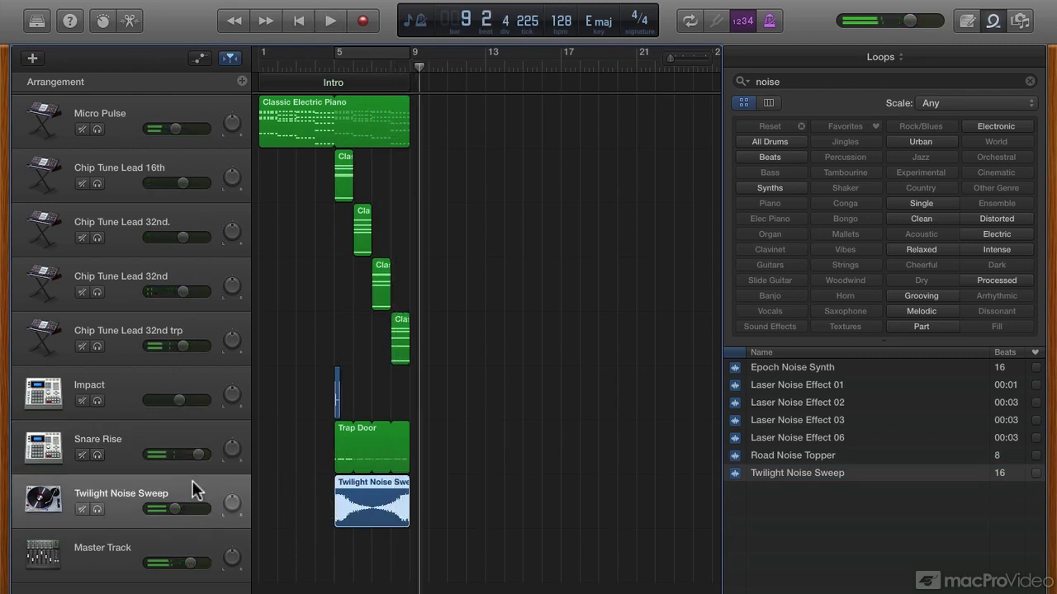
Step: Add some reverb to the Twilight Noise Sweep in Smart Controls
click(995, 25)
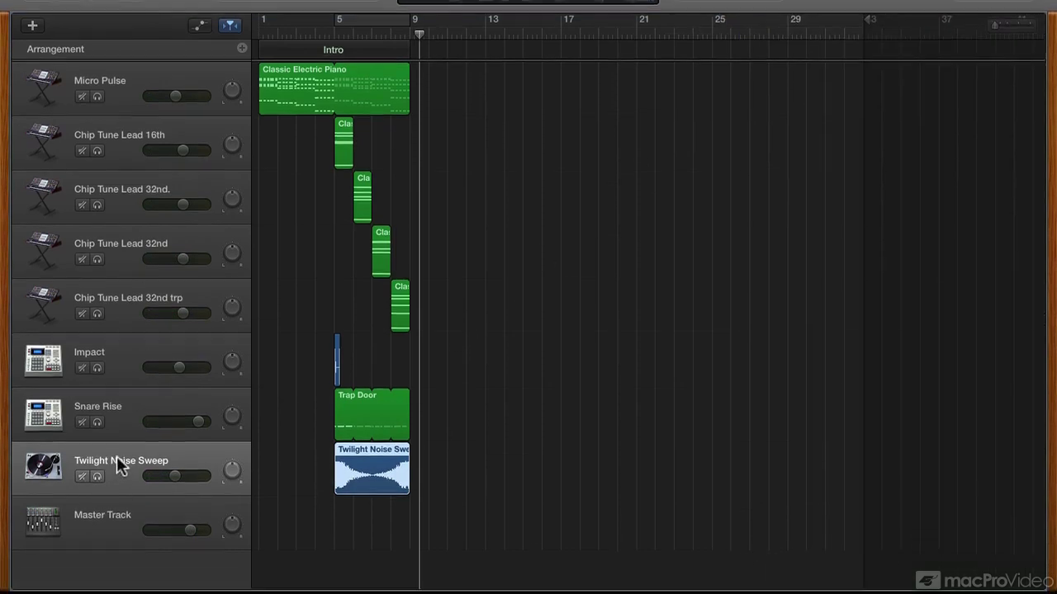
key(b)
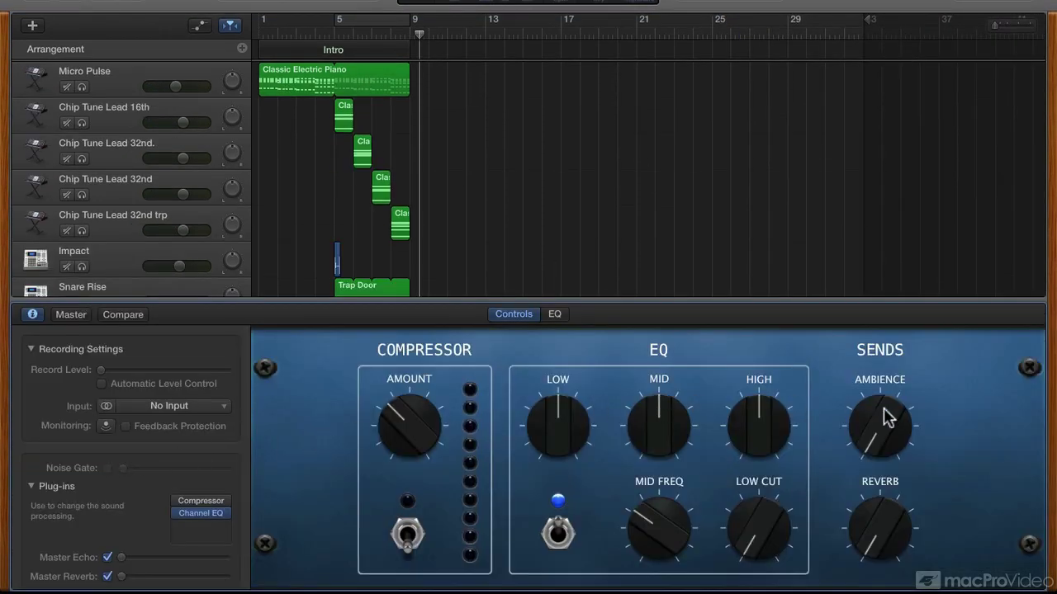
drag(880, 536, 882, 459)
scroll(556, 220, down, 3)
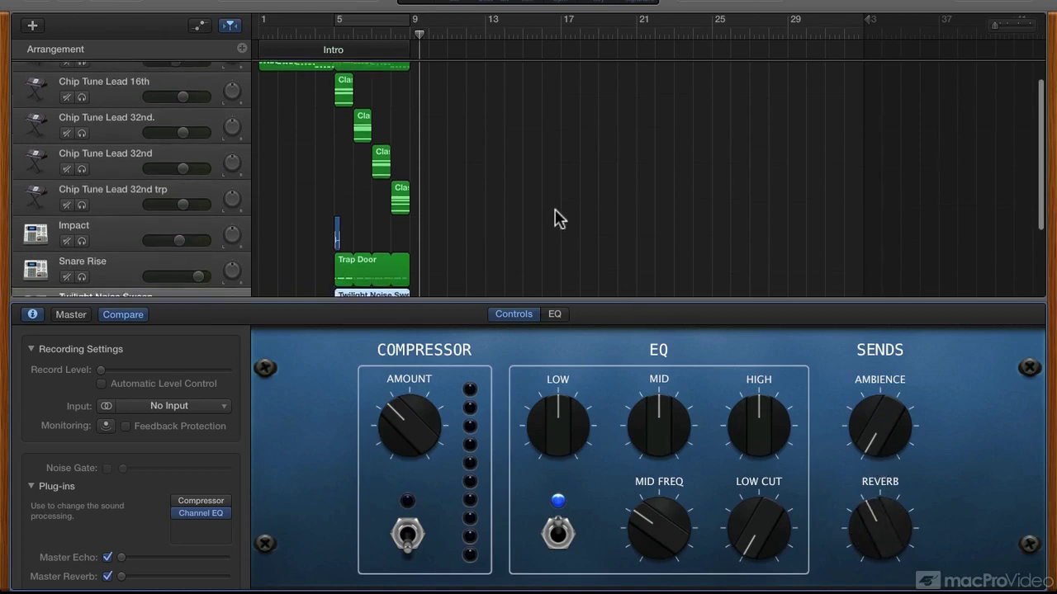
Step: Solo the noise sweep, raise its reverb further while listening, then unsolo it
key(s)
key(comma)
key(comma)
key(comma)
key(comma)
key(comma)
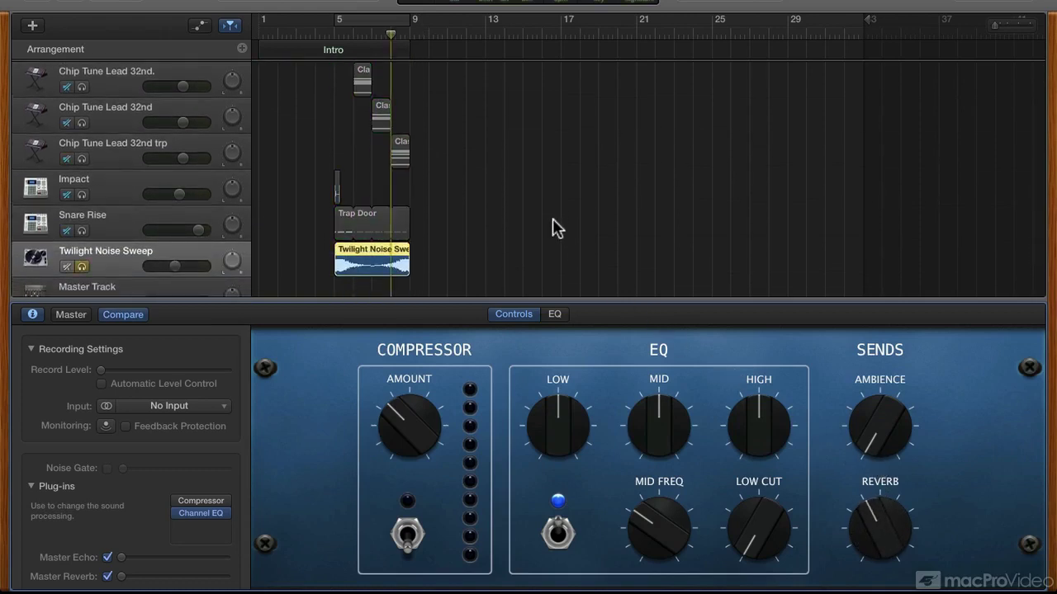
key(space)
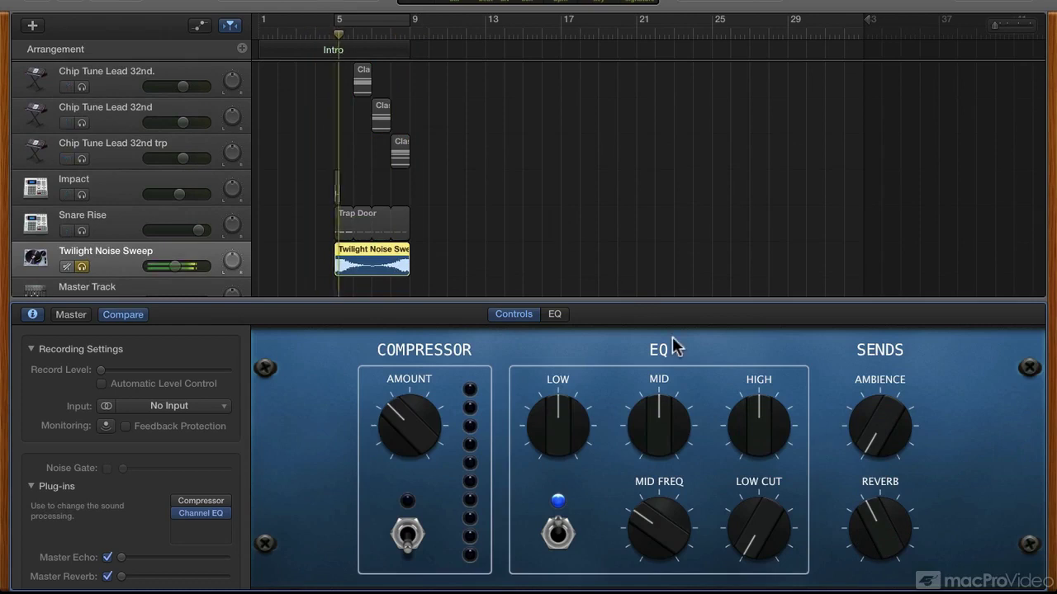
drag(850, 477, 886, 459)
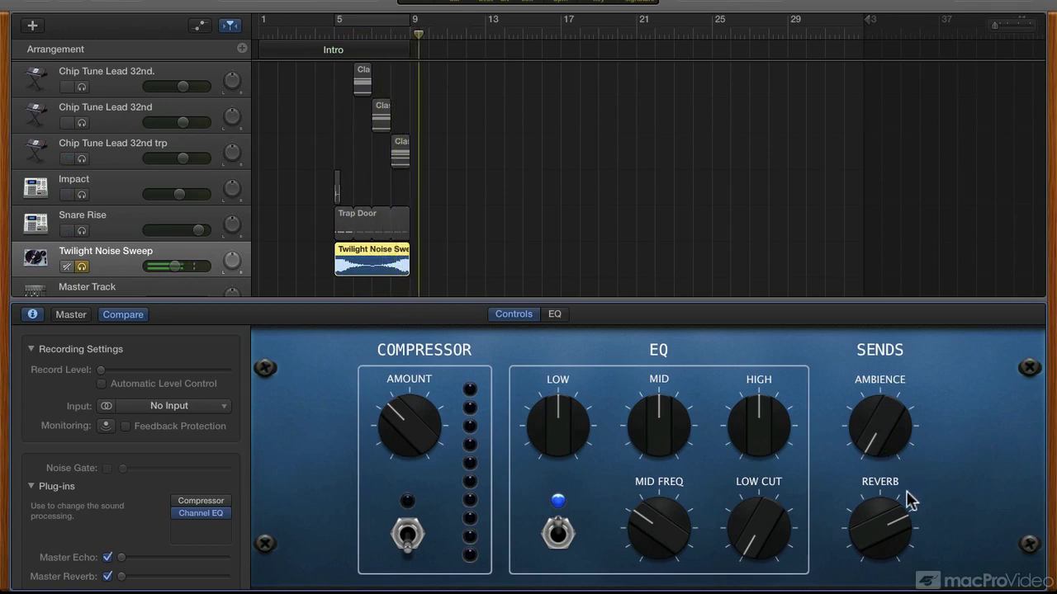
key(b)
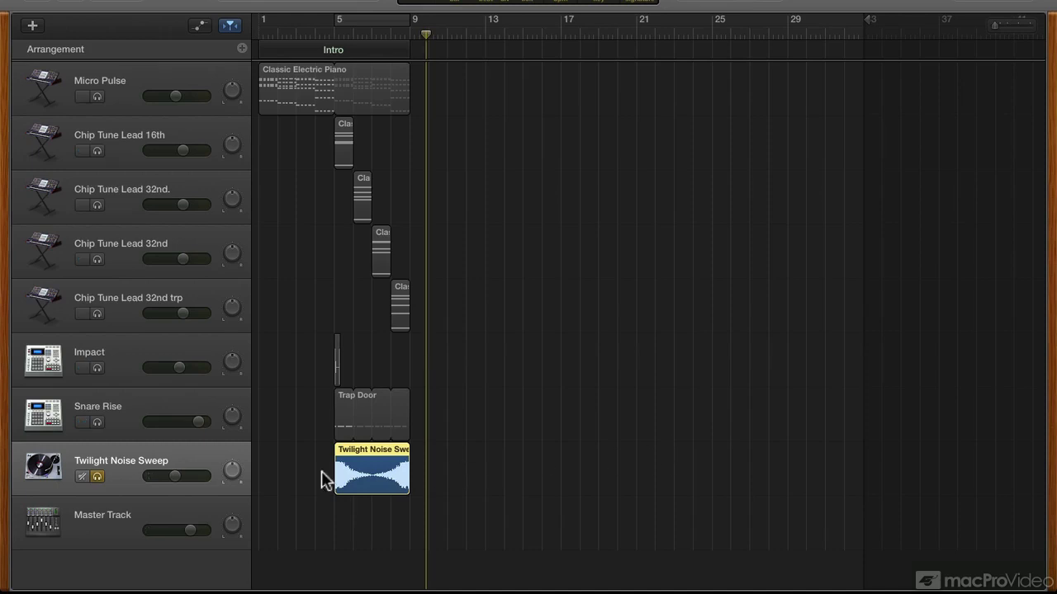
click(96, 476)
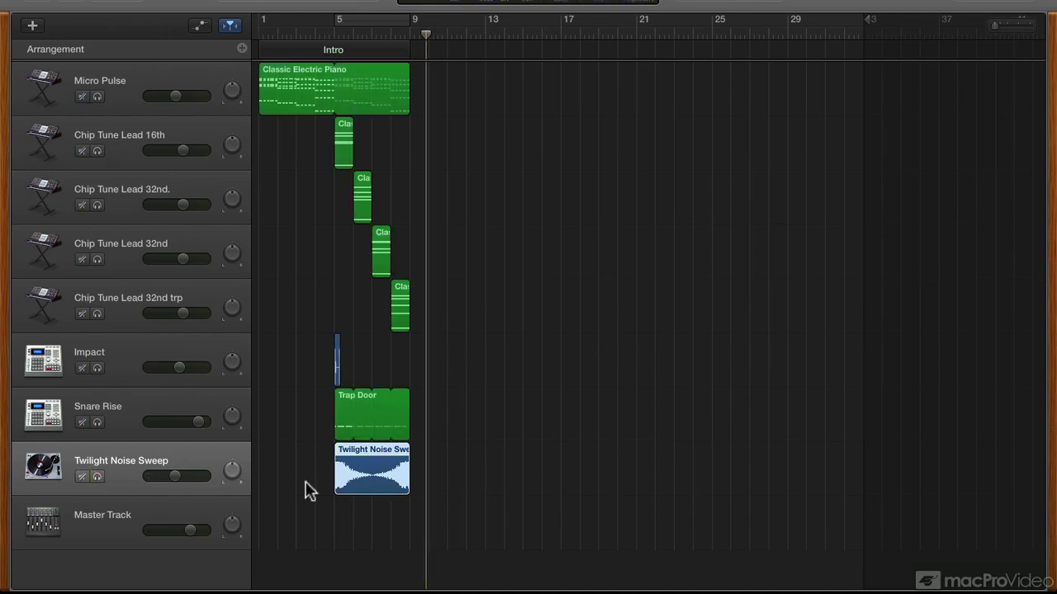
key(comma)
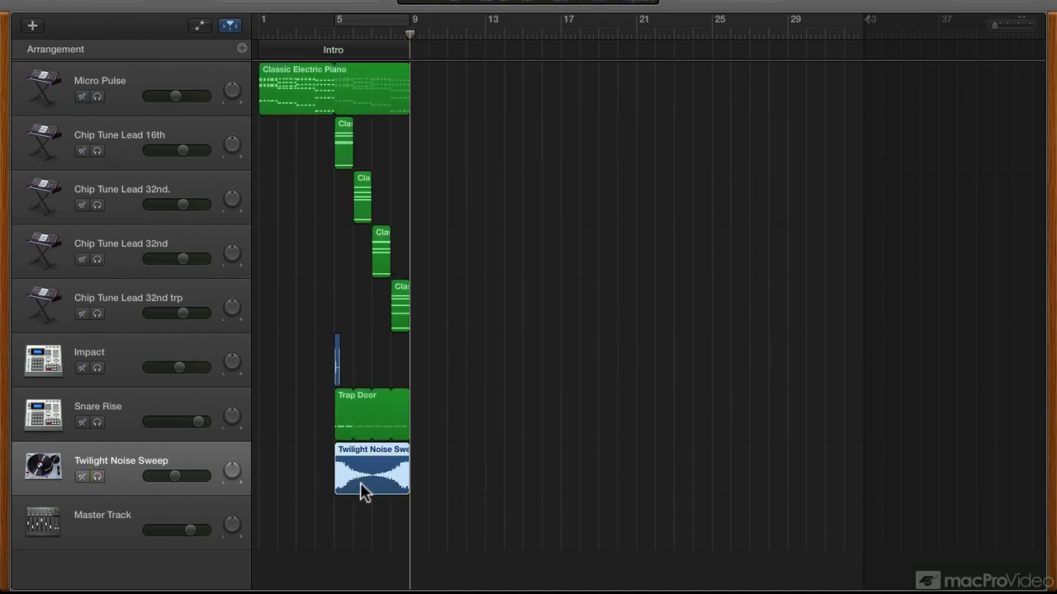
key(comma)
key(comma)
key(comma)
key(comma)
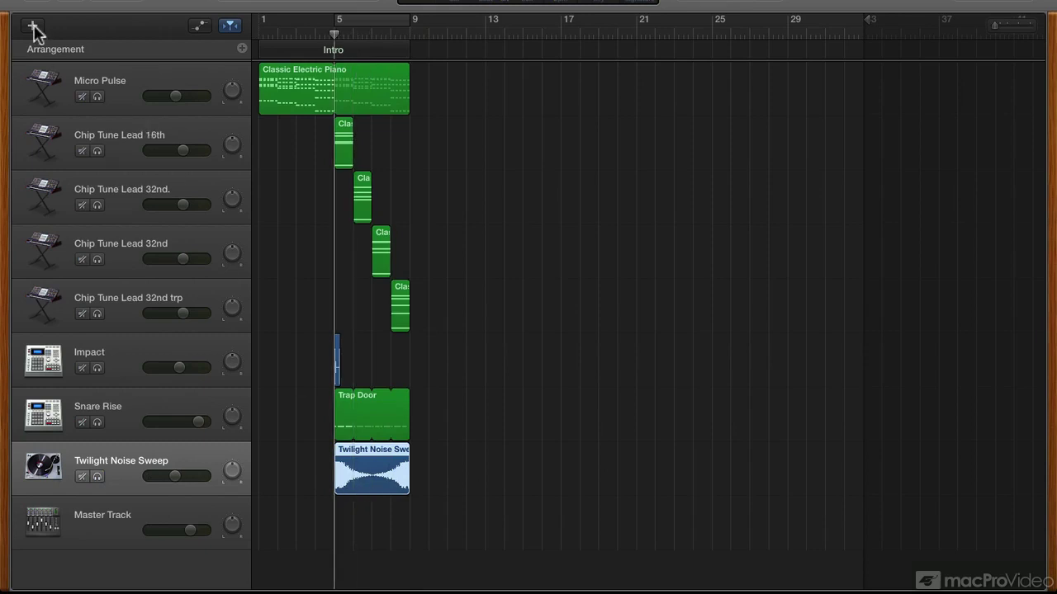
Step: Add a new software instrument track and list the Synthesizer Lead patches down to Vox Box Lead
click(32, 25)
key(Return)
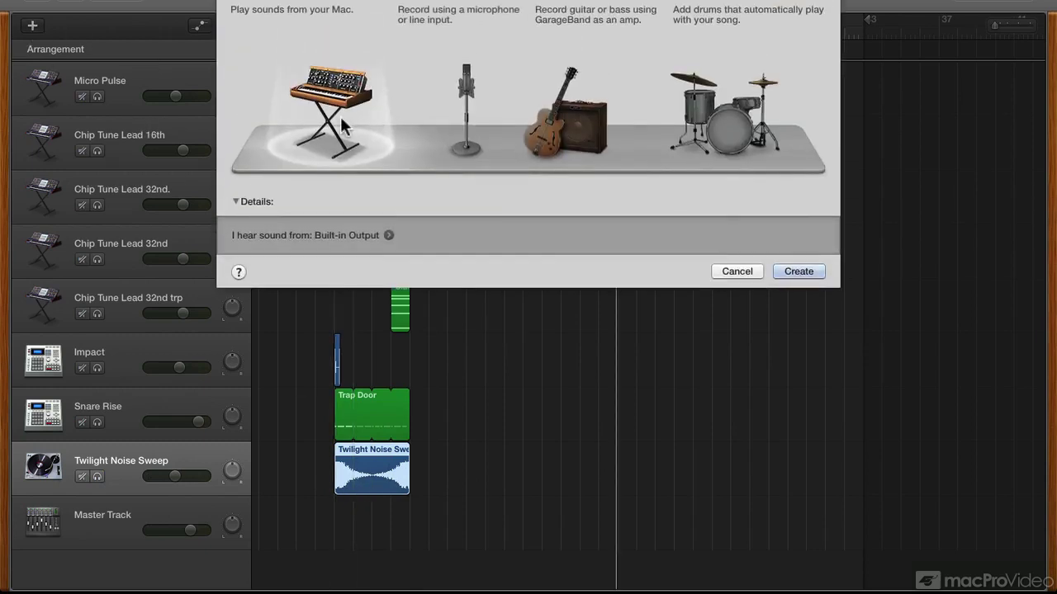
click(58, 345)
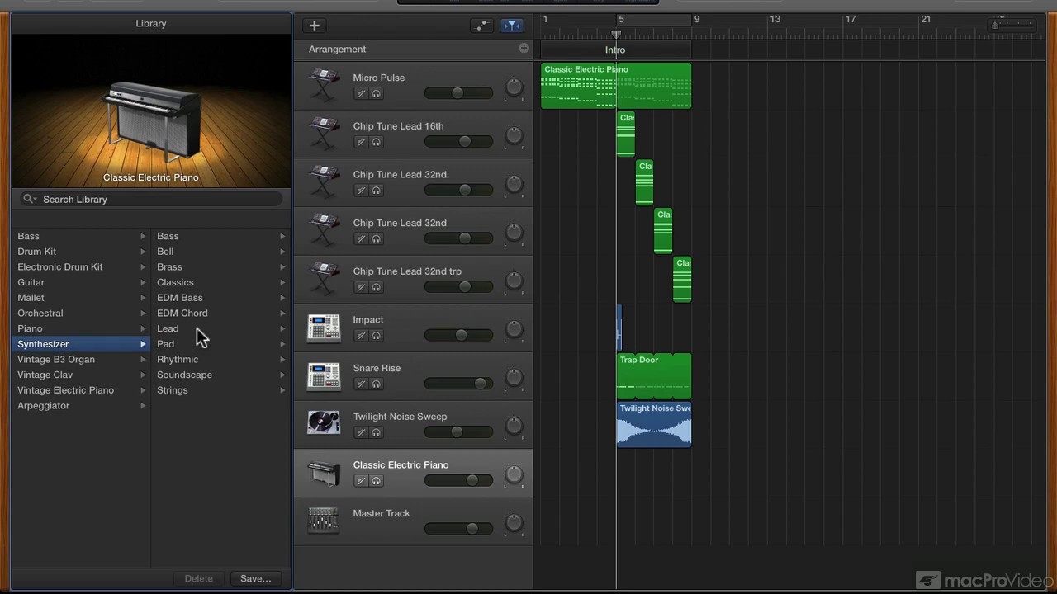
click(193, 327)
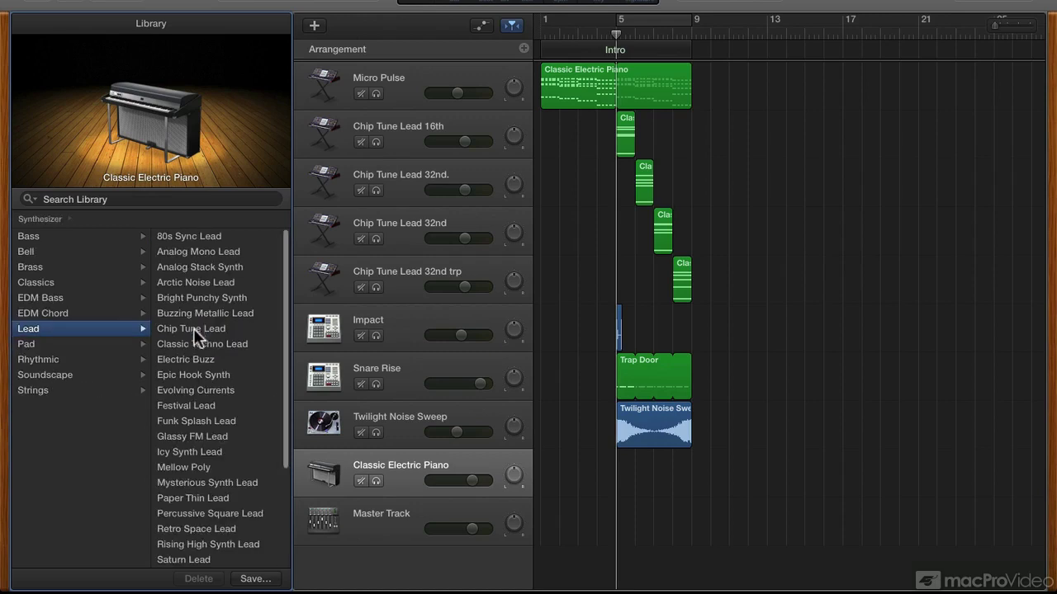
scroll(196, 391, down, 5)
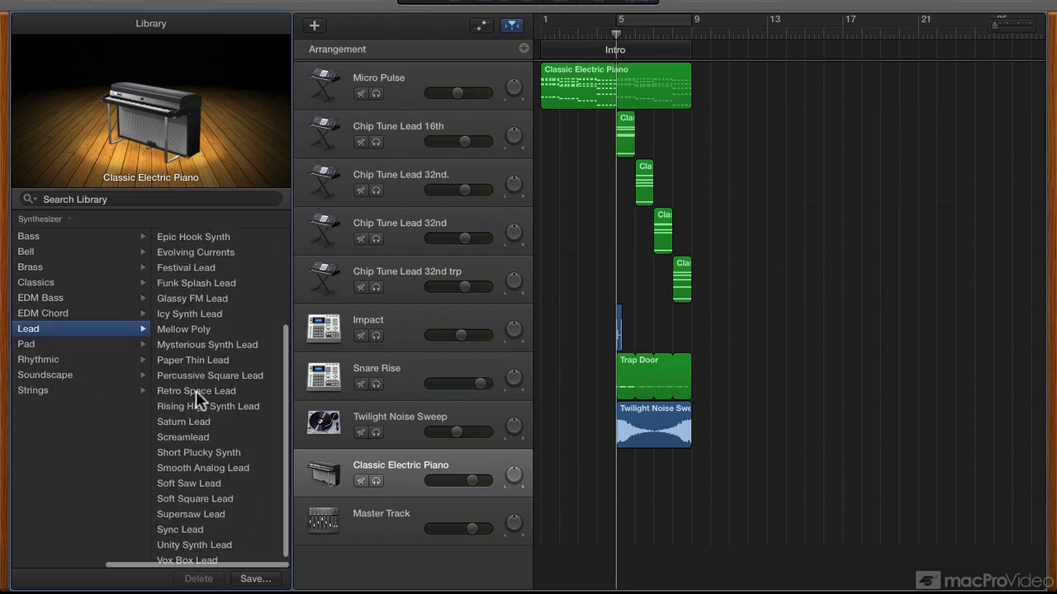
scroll(196, 391, up, 3)
scroll(196, 390, down, 3)
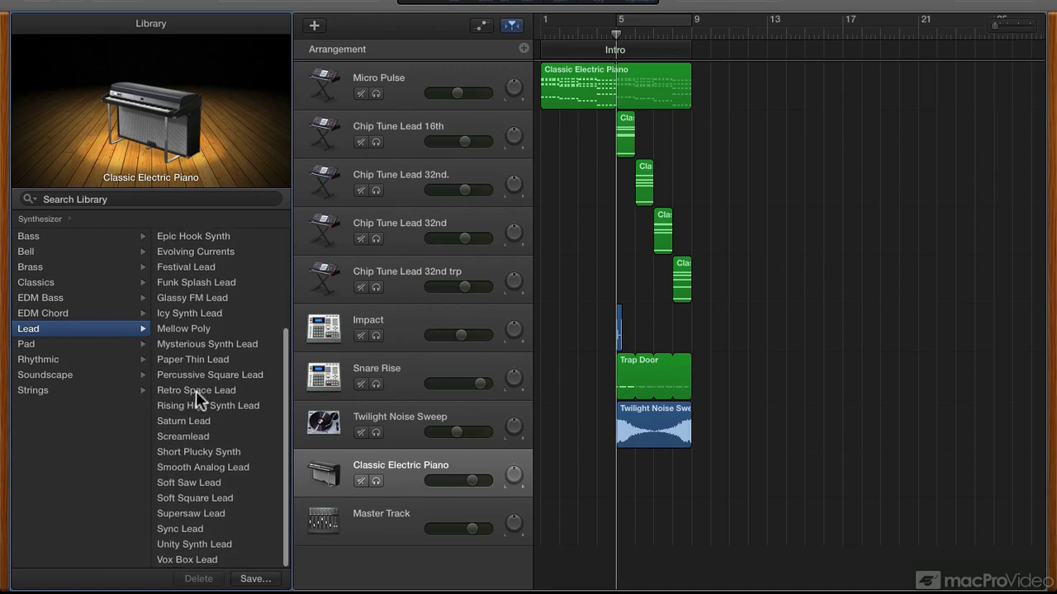
Step: Audition Sync Lead, Unity Synth Lead, Vox Box Lead and Soft Saw Lead, then load Screamlead
click(186, 530)
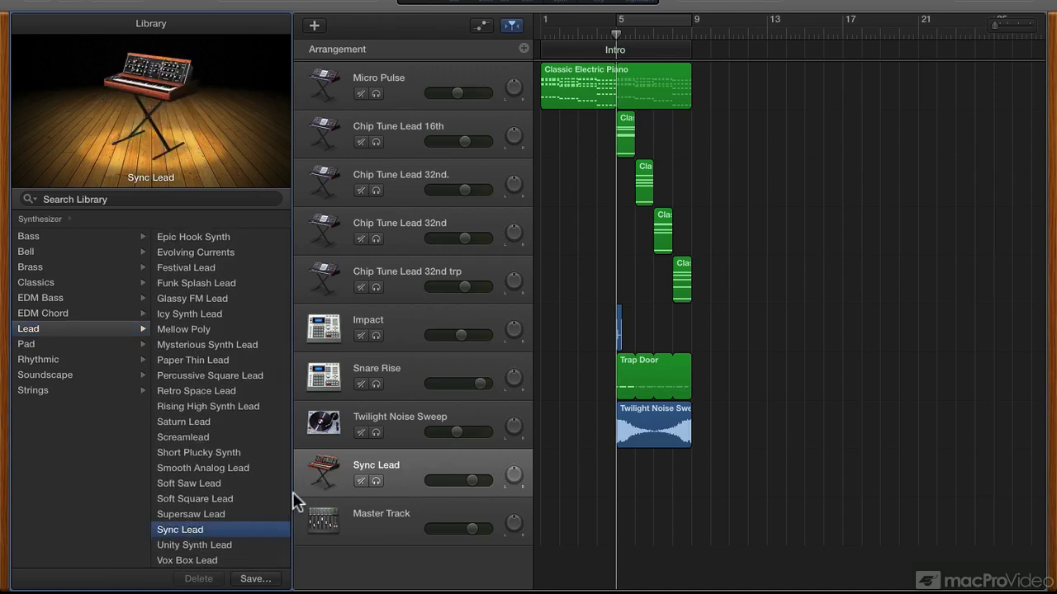
key(b)
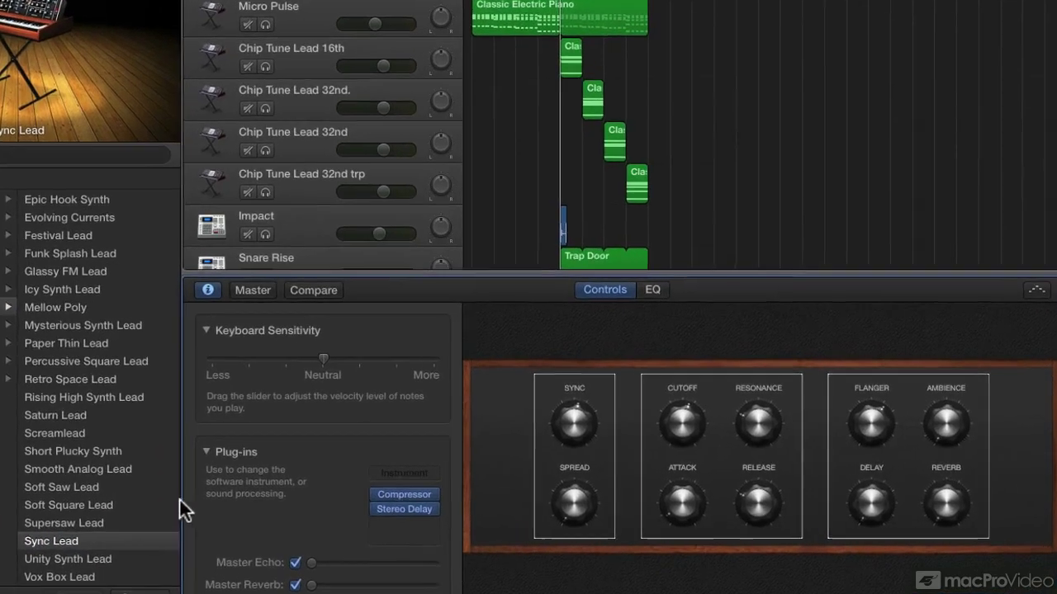
click(71, 559)
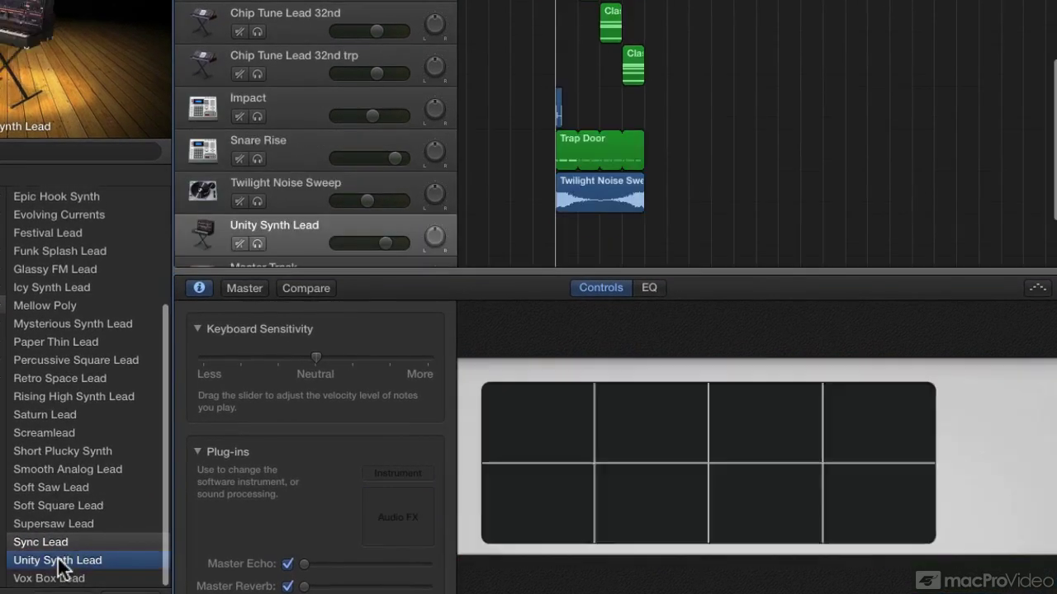
key(Down)
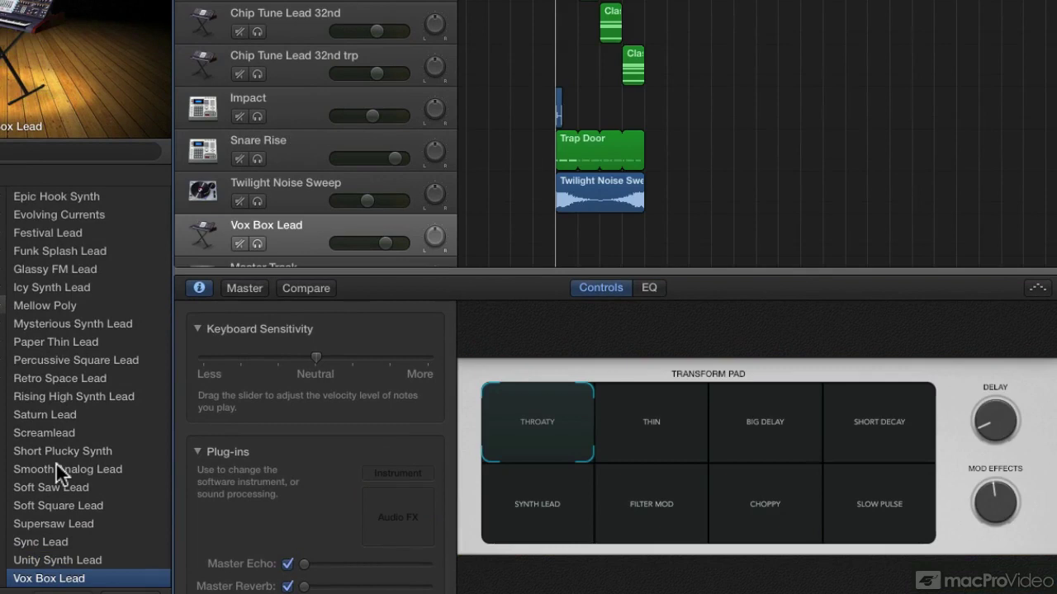
click(52, 482)
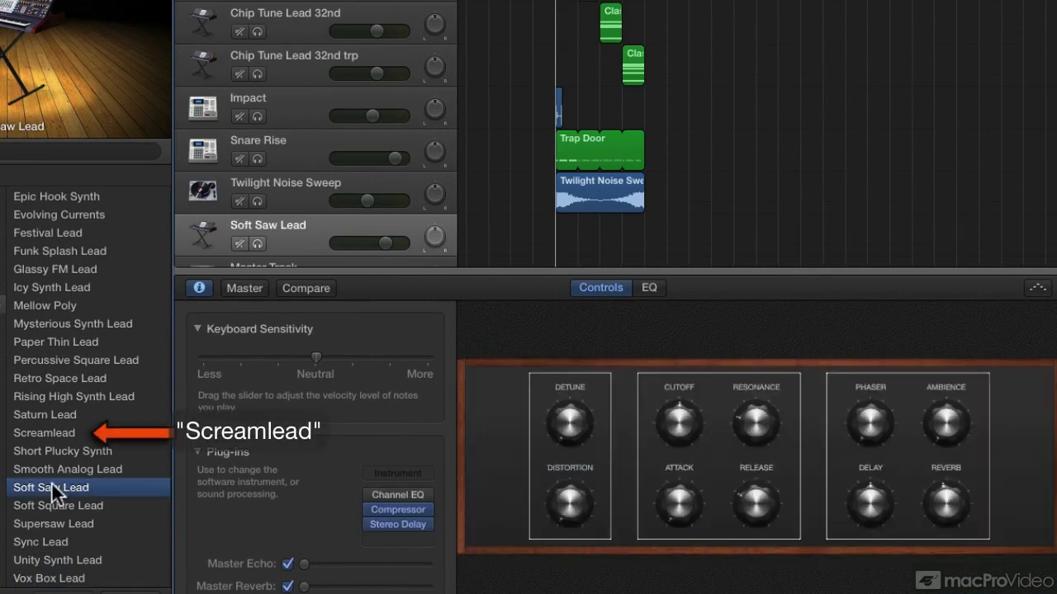
click(50, 431)
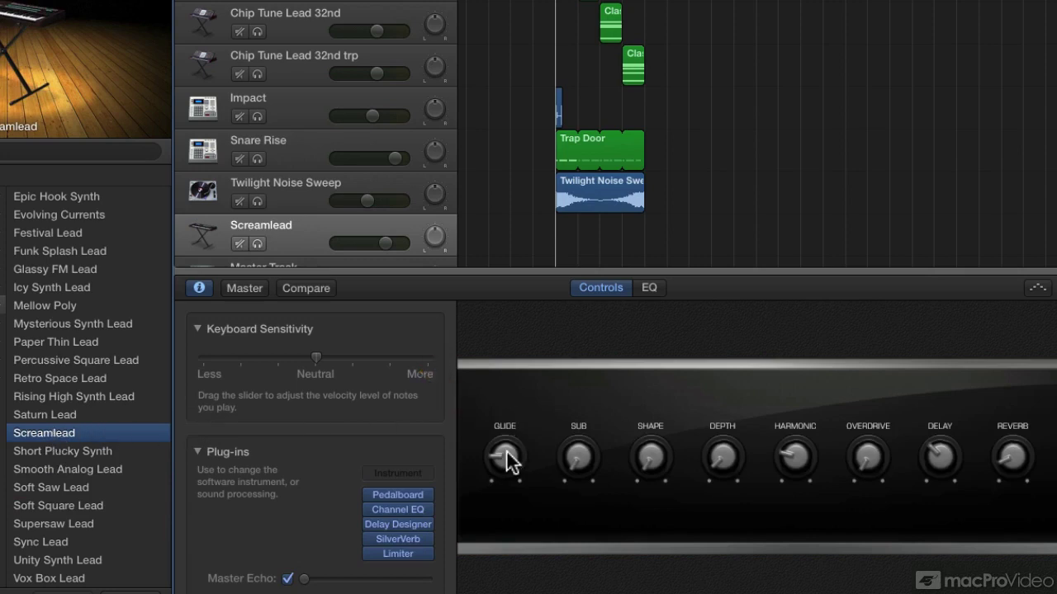
Step: Open the Screamlead Piano Roll and hide the Pitch Bend lane
key(b)
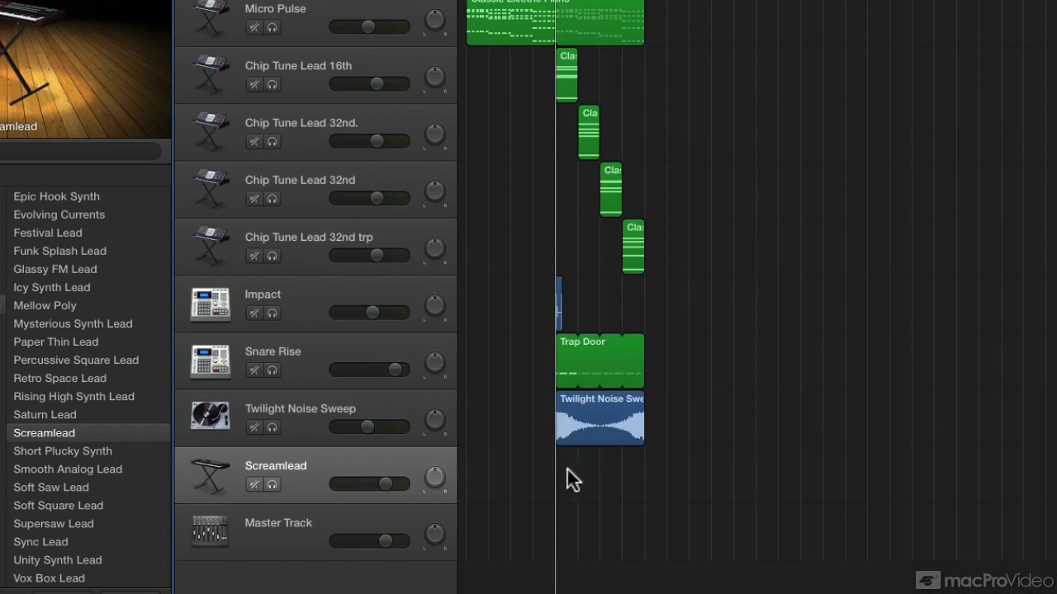
key(e)
scroll(582, 173, down, 5)
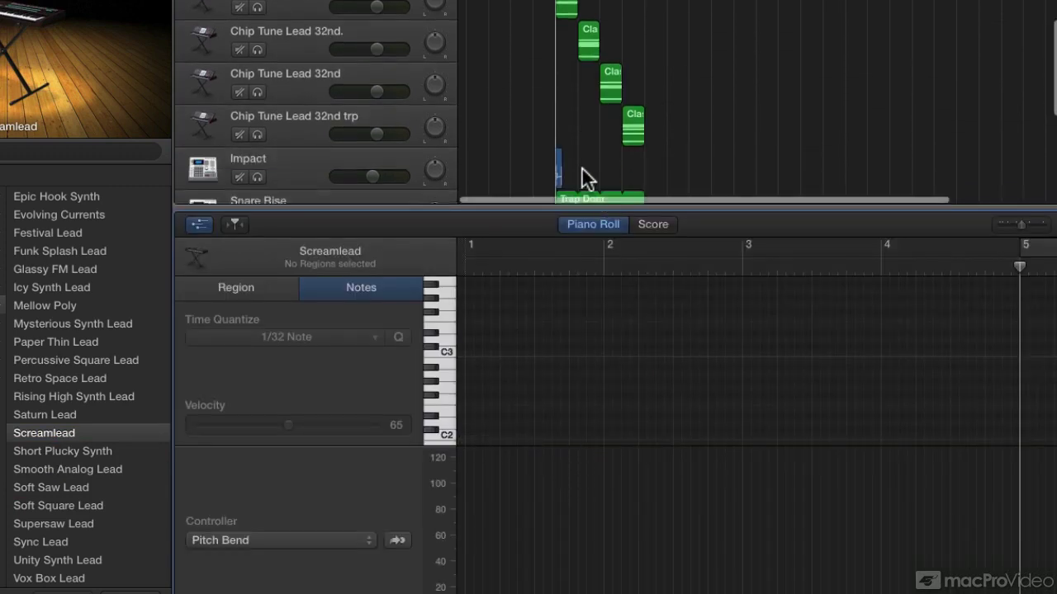
scroll(582, 169, down, 3)
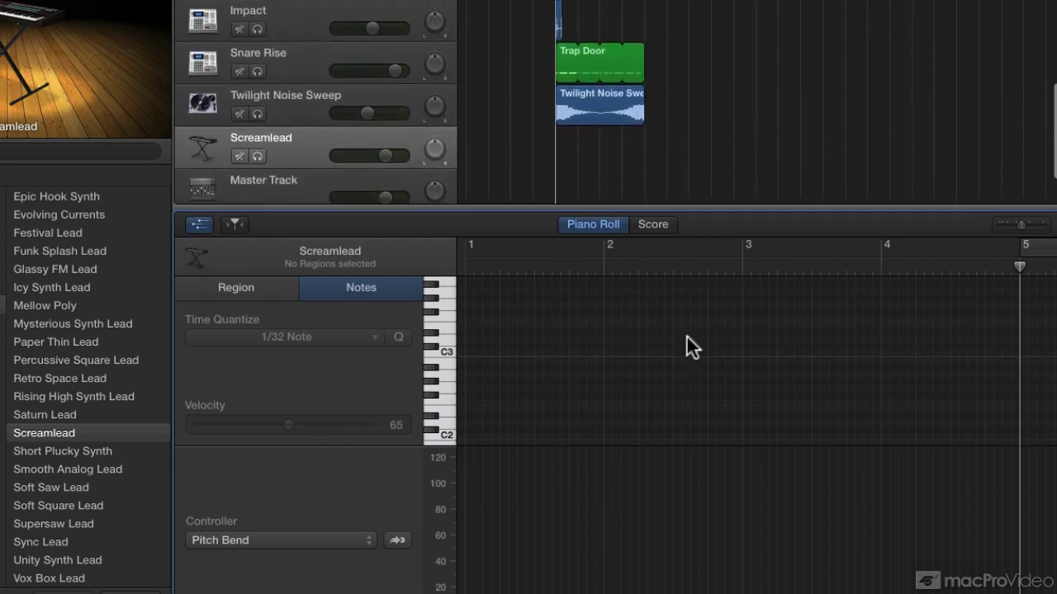
scroll(701, 355, right, 5)
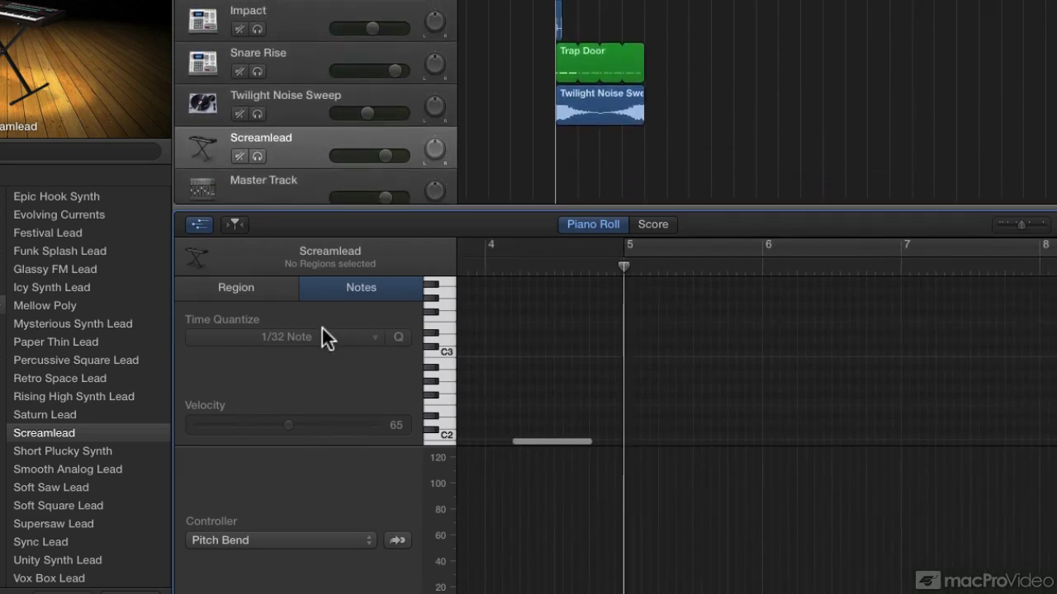
click(201, 223)
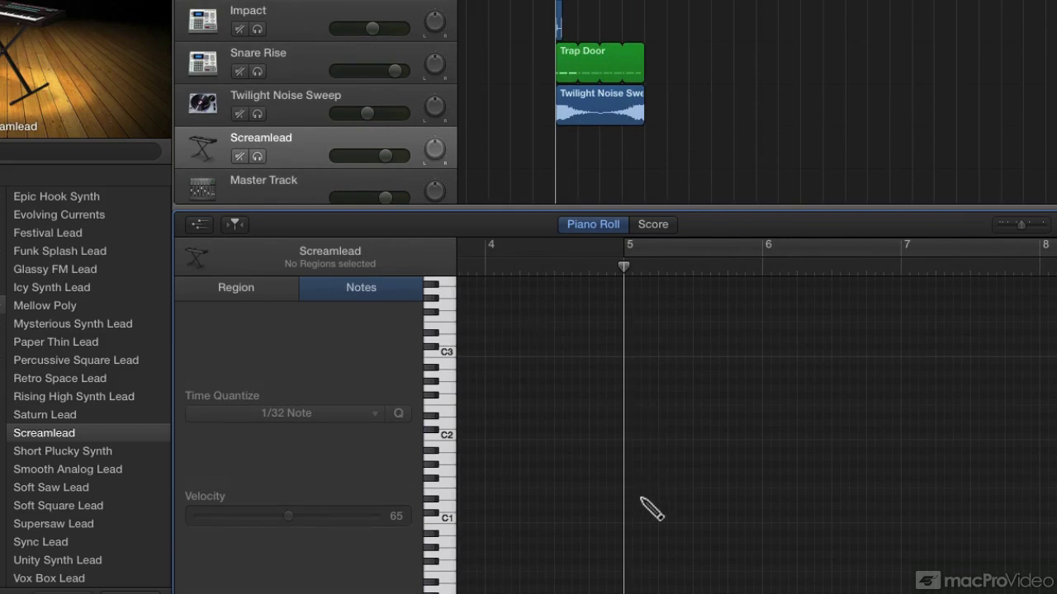
Step: Draw a note at bar 5 and transpose it down about five semitones below C1
click(631, 515)
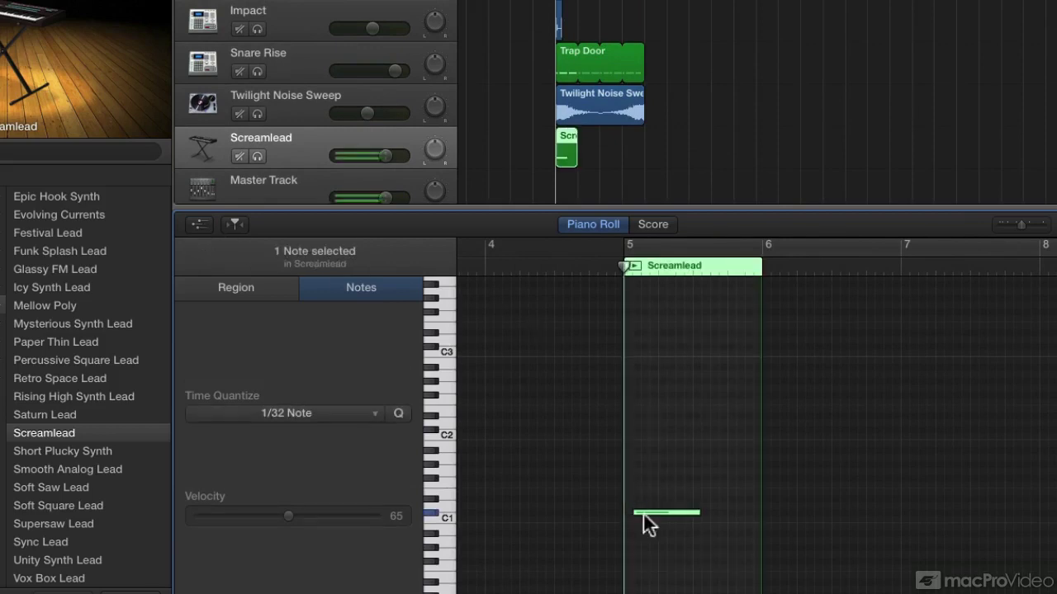
drag(654, 510, 647, 509)
key(Down)
key(Up)
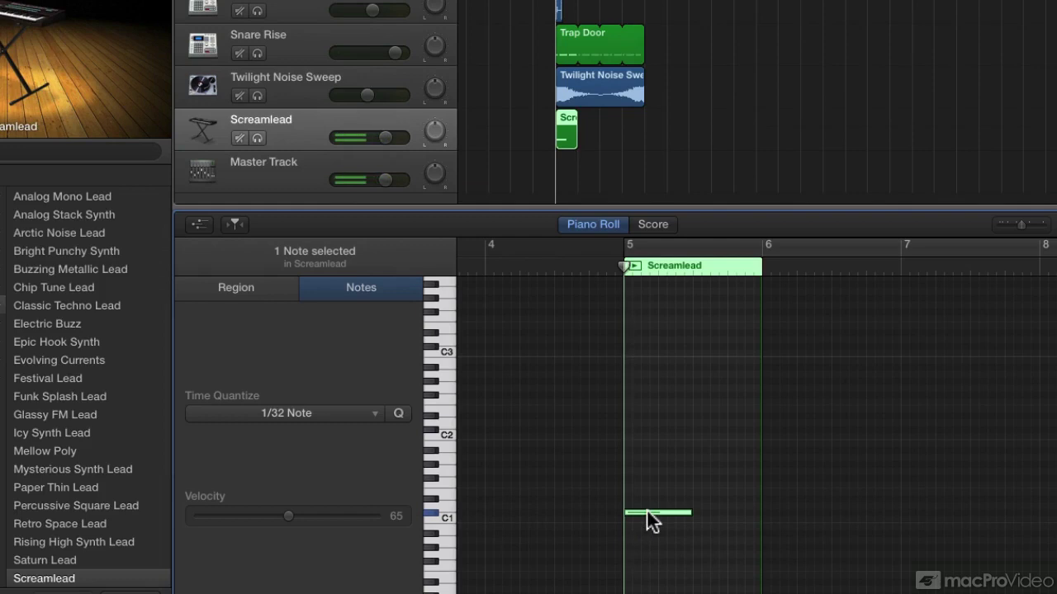
key(alt+Down)
key(alt+Down)
key(alt+Down)
key(alt+Down)
key(alt+Down)
key(alt+Down)
key(alt+Down)
key(alt+Down)
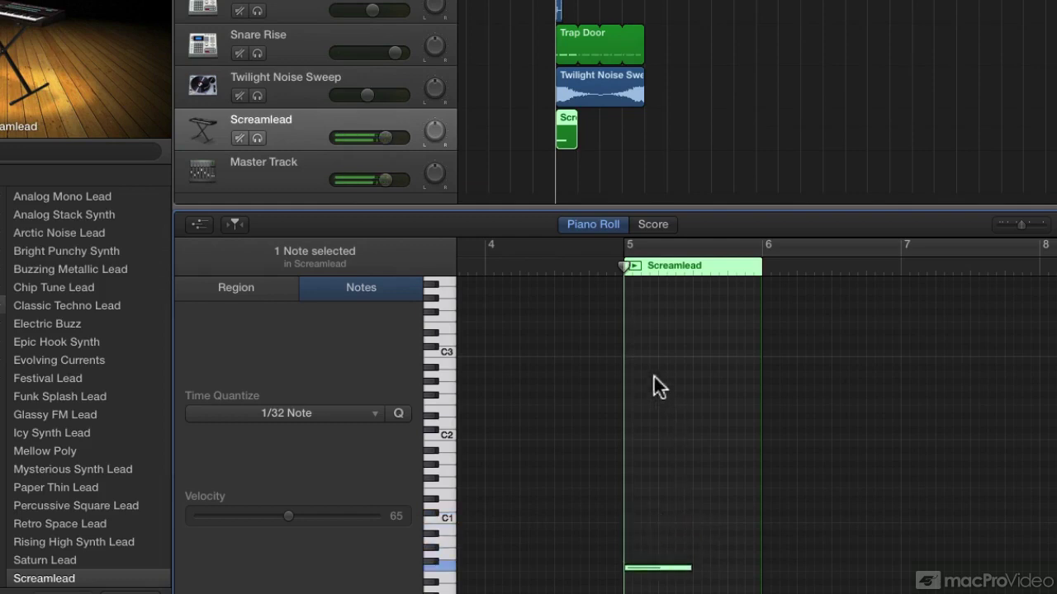
Step: Draw a C5 note aligned to the start of bar 5
scroll(654, 307, up, 3)
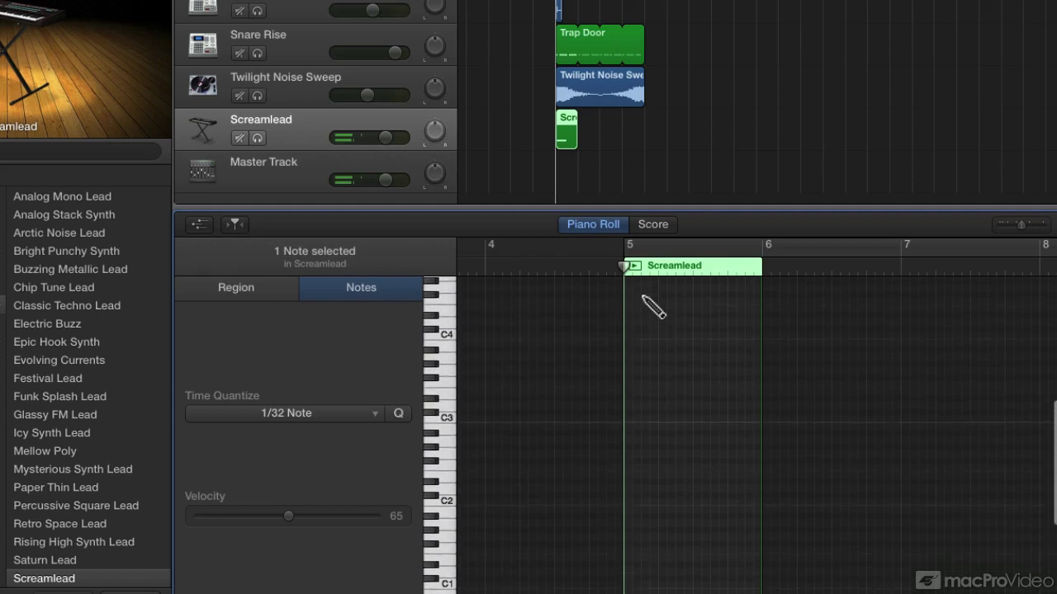
scroll(654, 307, up, 2)
click(648, 298)
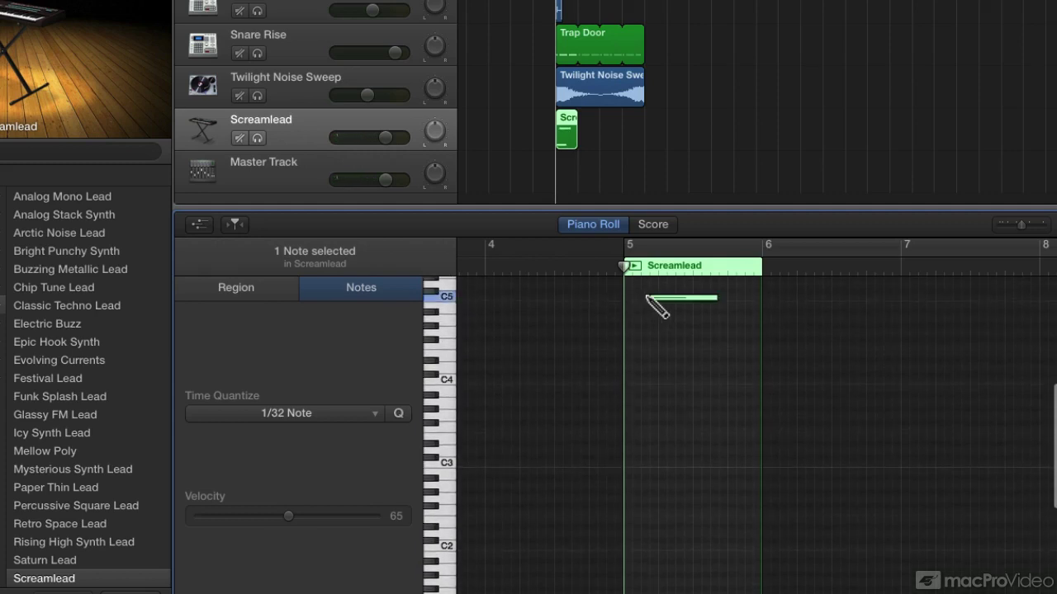
drag(675, 297, 761, 299)
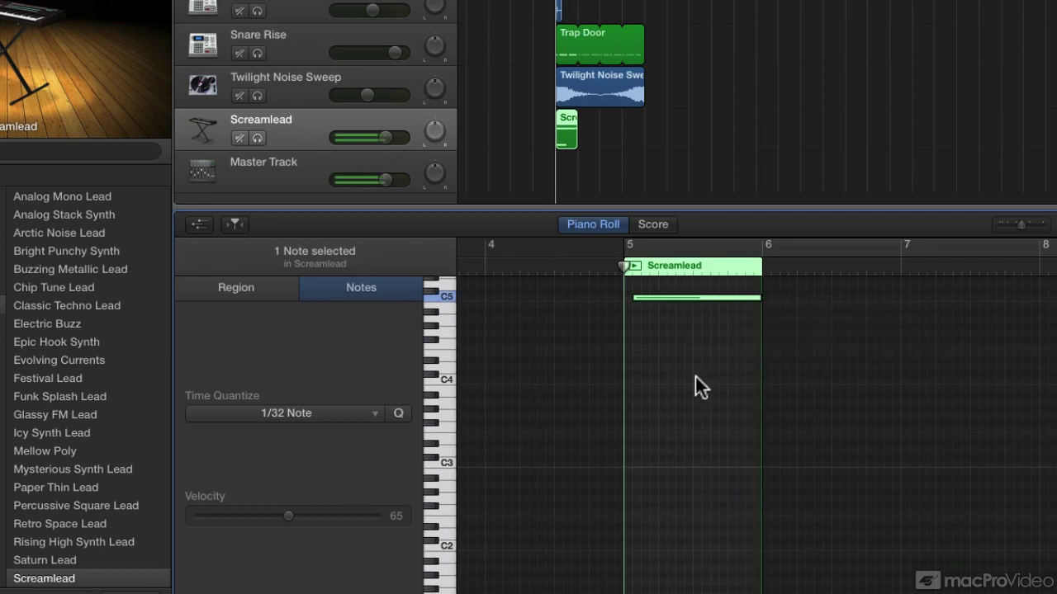
scroll(695, 378, down, 4)
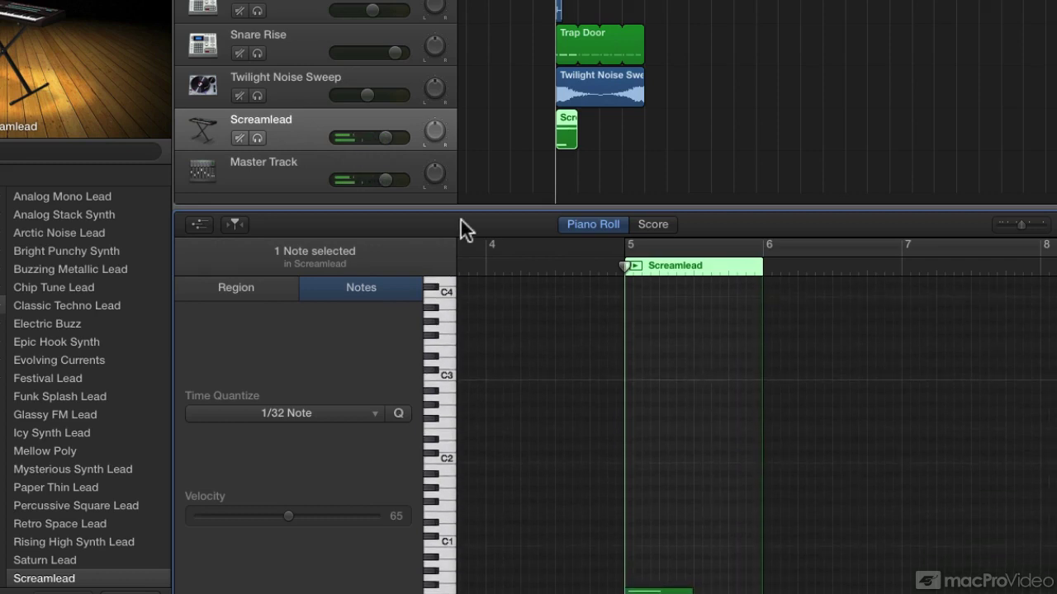
Step: Solo Screamlead, turn its GLIDE way up, and extend the region to bar 9
click(257, 137)
key(space)
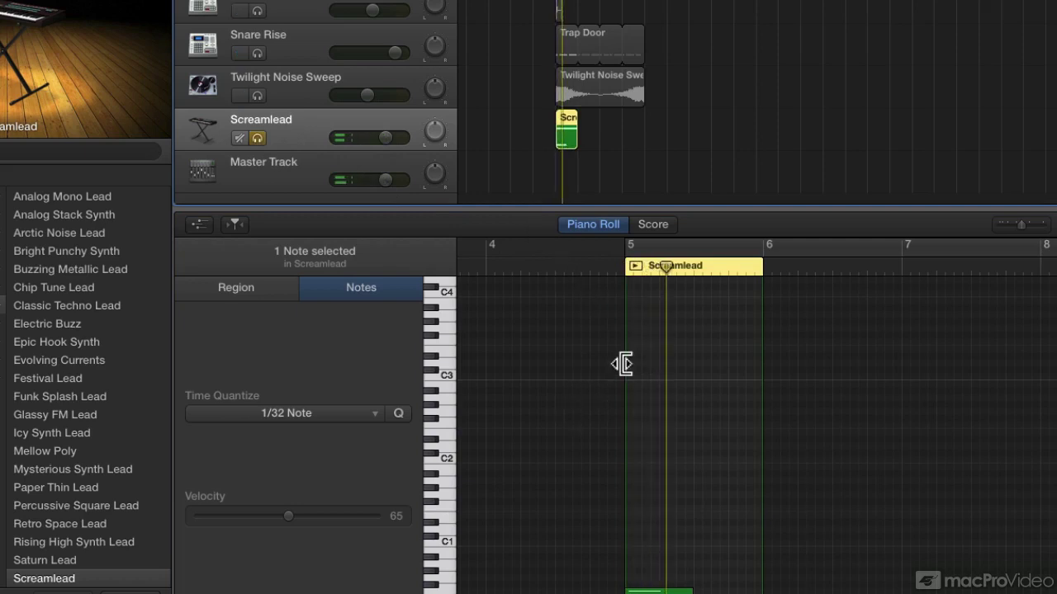
key(b)
drag(505, 458, 512, 305)
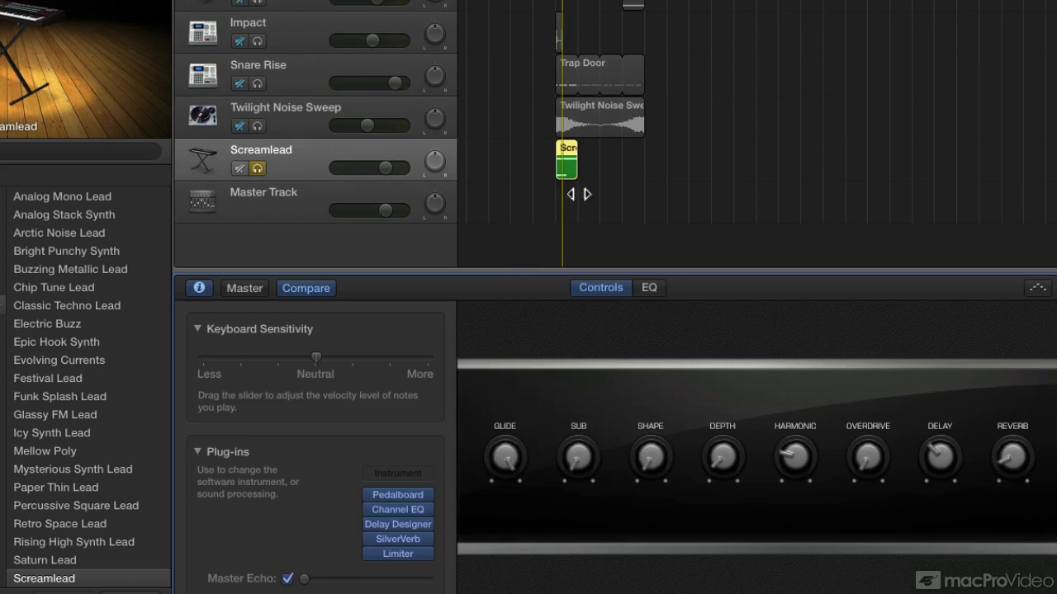
drag(576, 173, 643, 174)
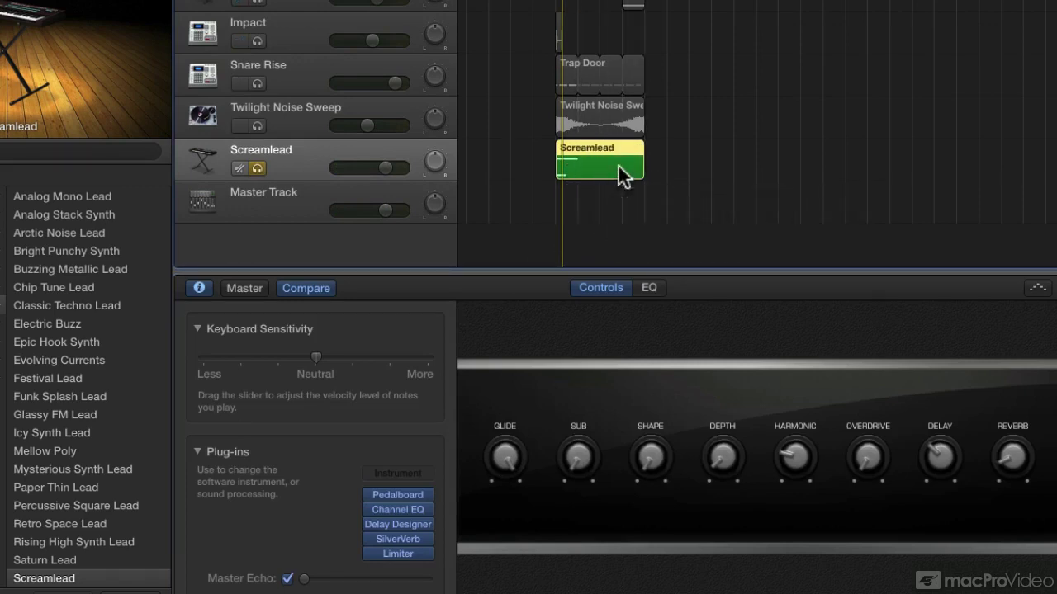
Step: Stretch the C5 note across the whole four-bar Screamlead region to bar 9
double_click(623, 175)
scroll(730, 401, right, 3)
scroll(730, 401, down, 3)
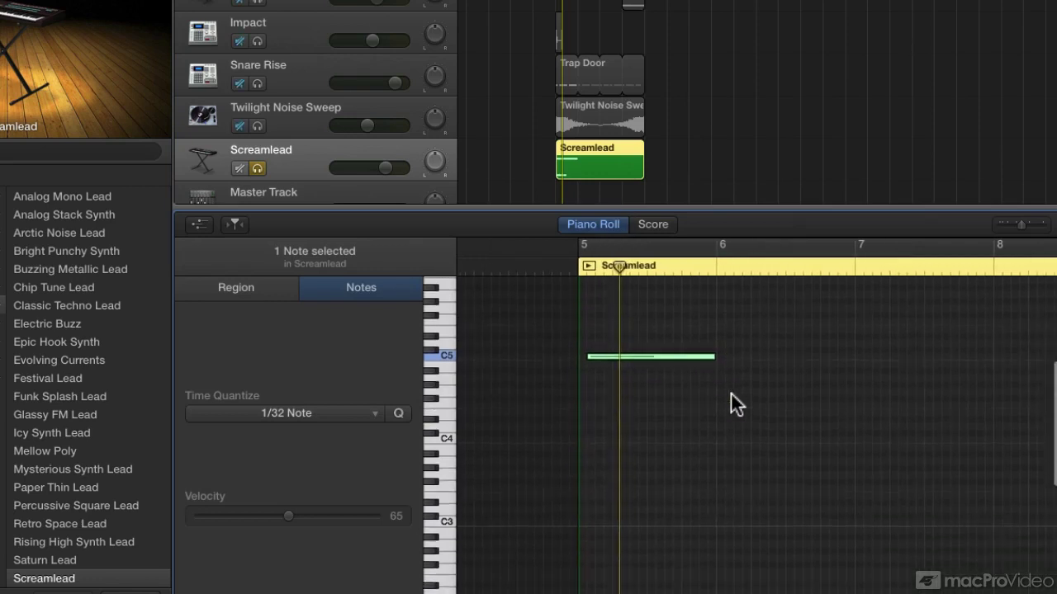
click(707, 348)
drag(707, 347, 930, 351)
key(super+Left)
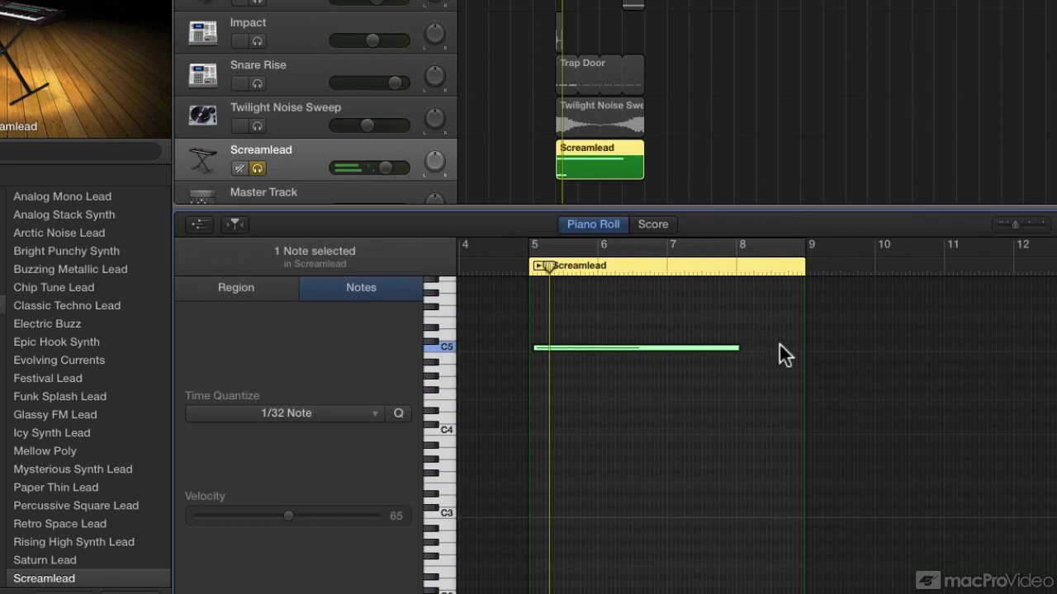
drag(739, 348, 801, 355)
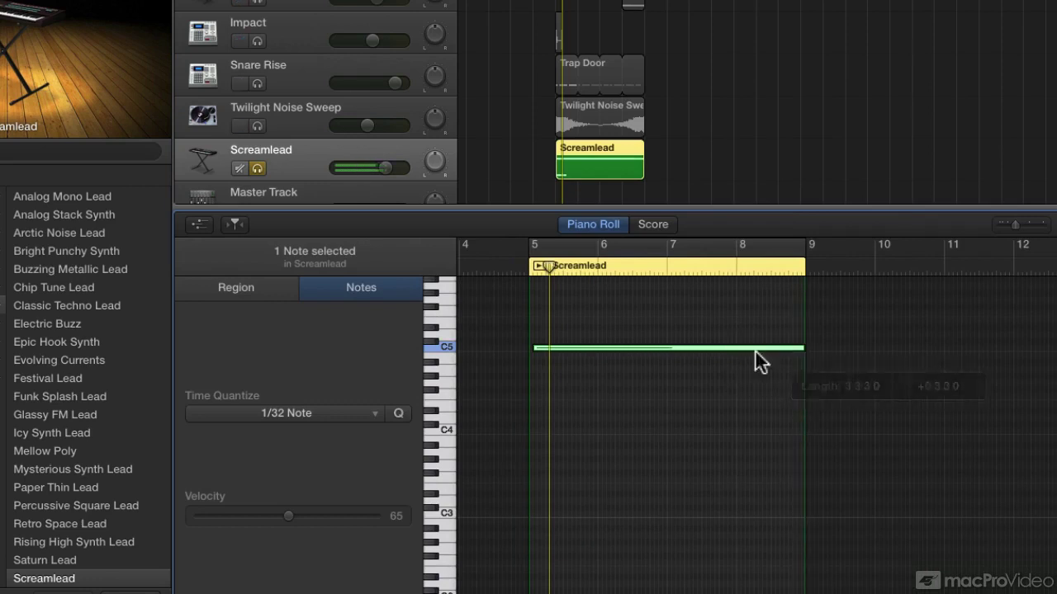
Step: Play back the lengthened note with the editor following, and adjust the SUB level
key(space)
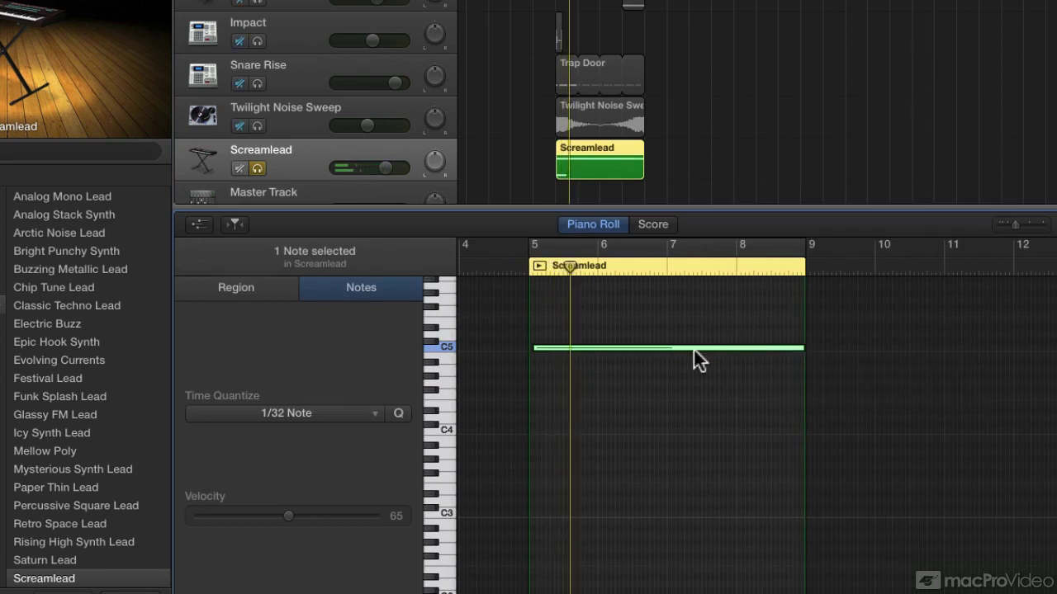
key(ctrl+period)
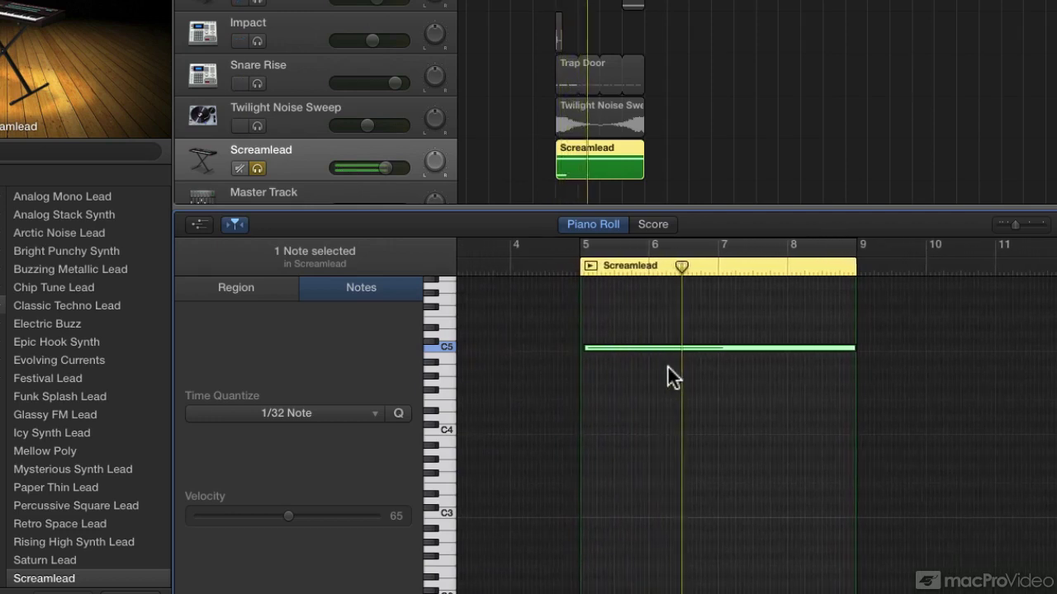
key(b)
drag(577, 456, 575, 306)
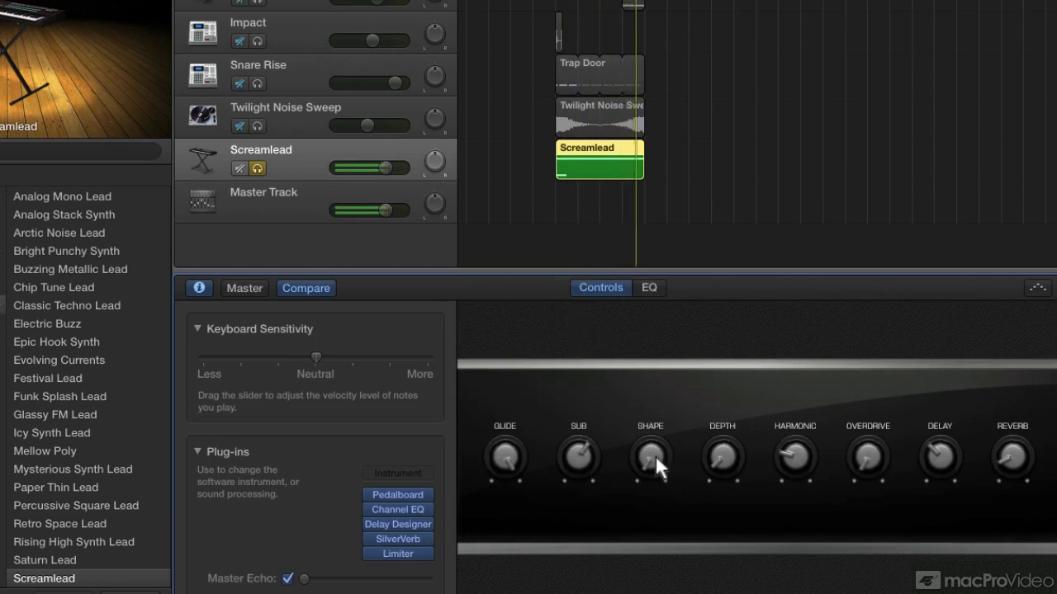
Step: Raise the Screamlead's SHAPE, OVERDRIVE and REVERB knobs while playing back the riser
drag(656, 460, 656, 396)
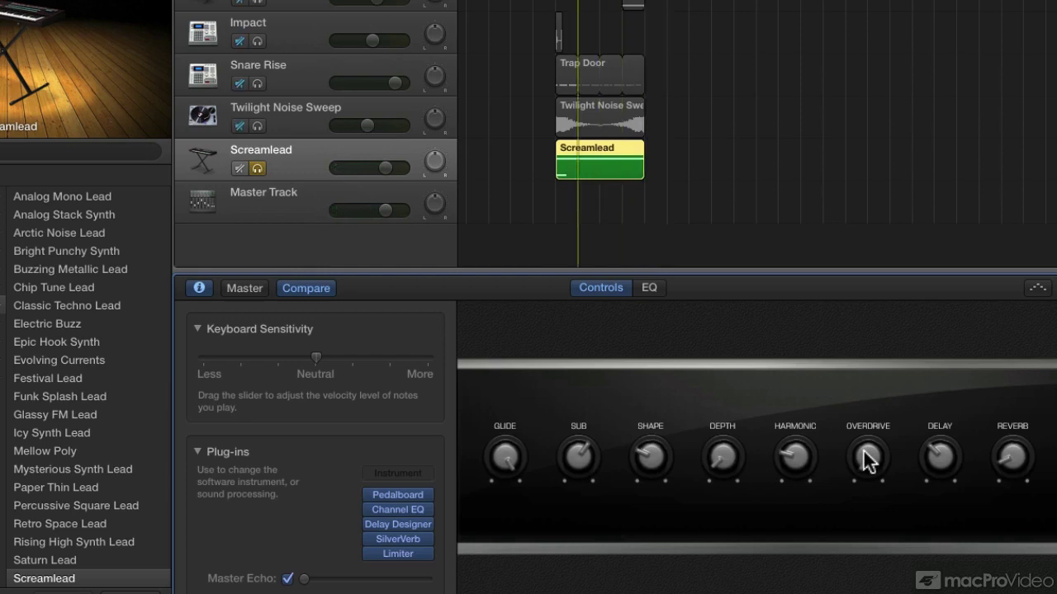
drag(869, 460, 869, 377)
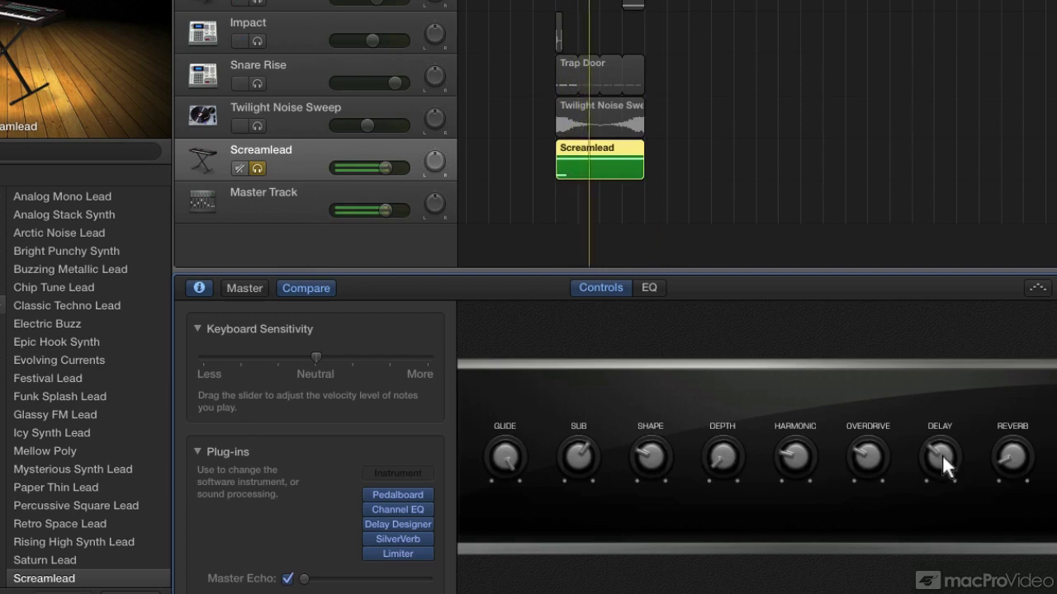
drag(1012, 459, 1011, 396)
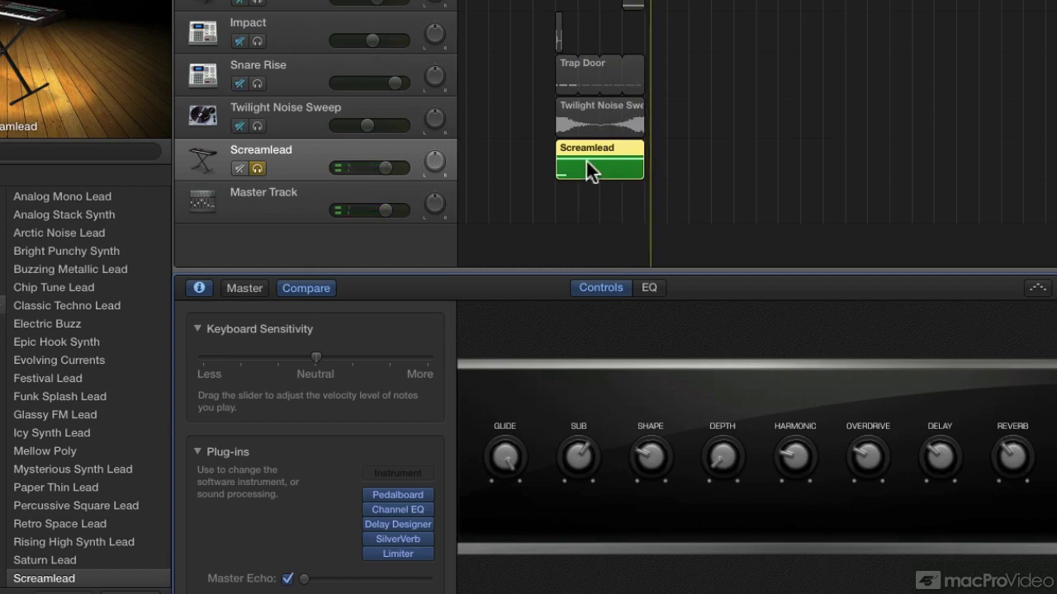
key(space)
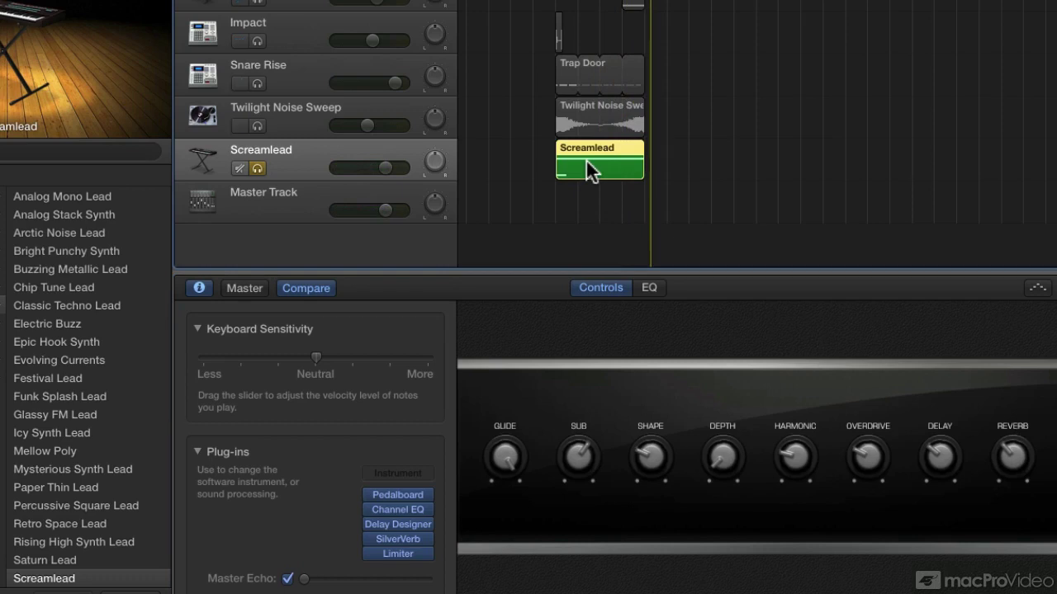
key(space)
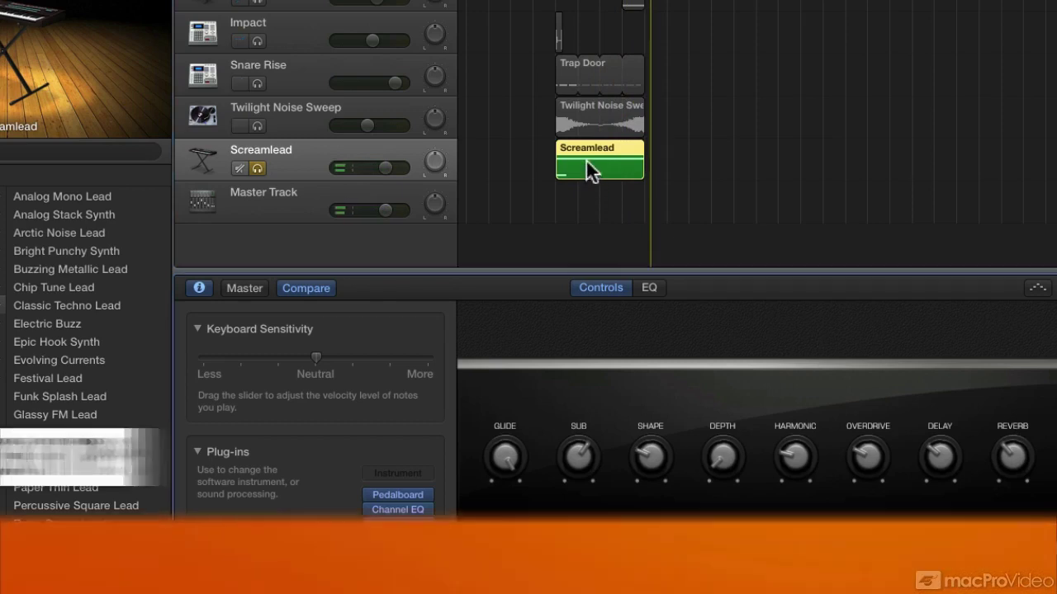
key(space)
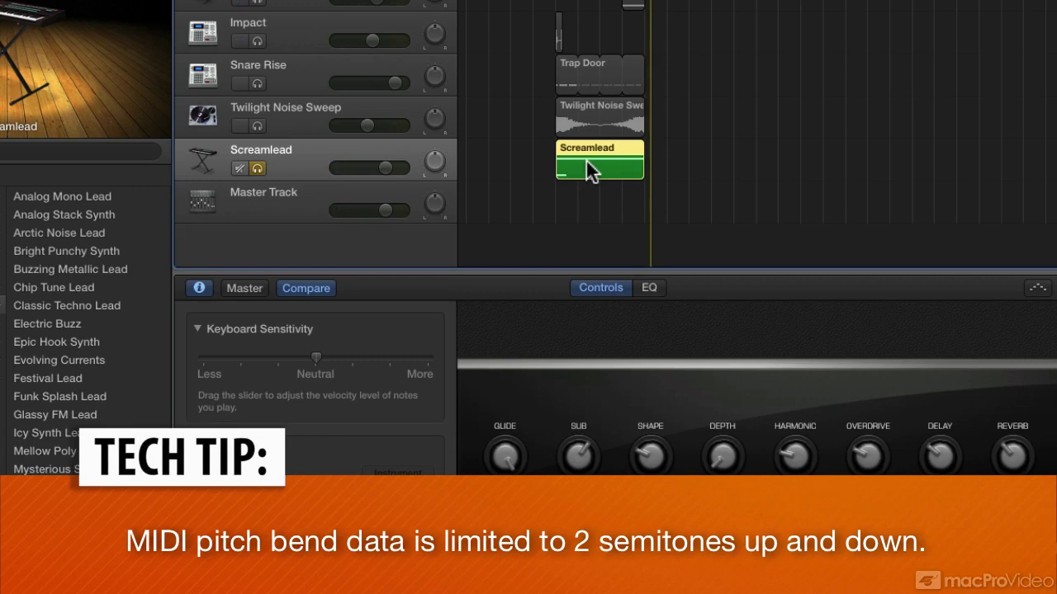
Step: Draw a Pitch Bend ramp on the Screamlead region, from minimum at bar 5 to maximum at bar 9
double_click(585, 161)
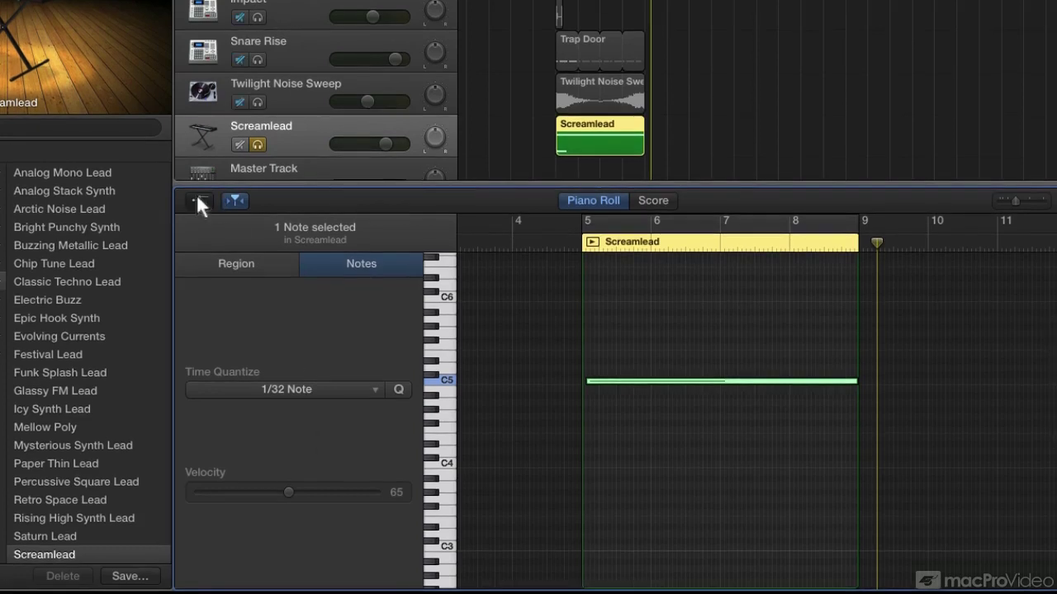
click(198, 201)
click(251, 519)
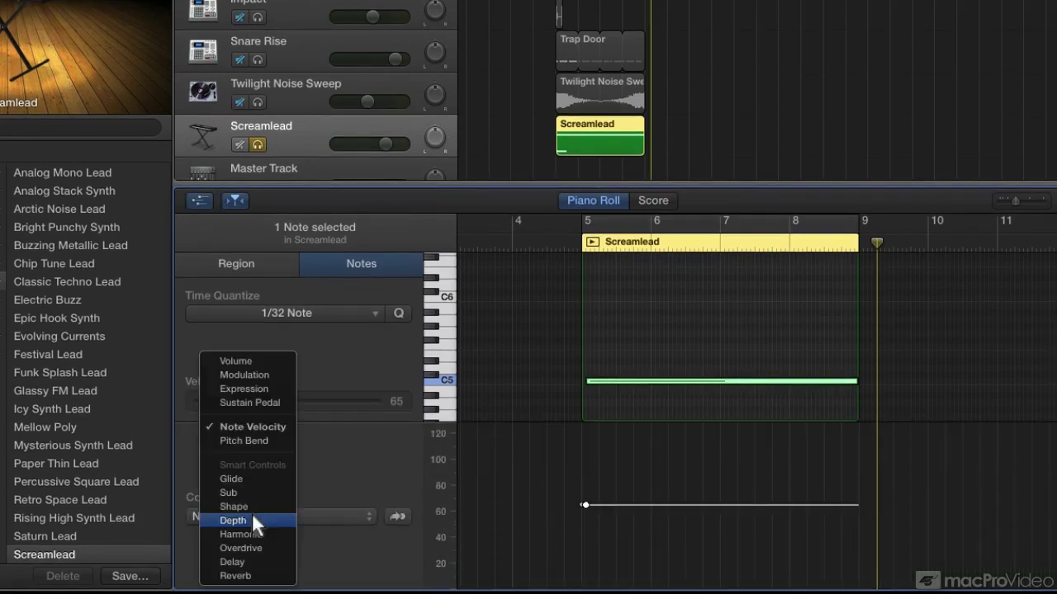
click(253, 441)
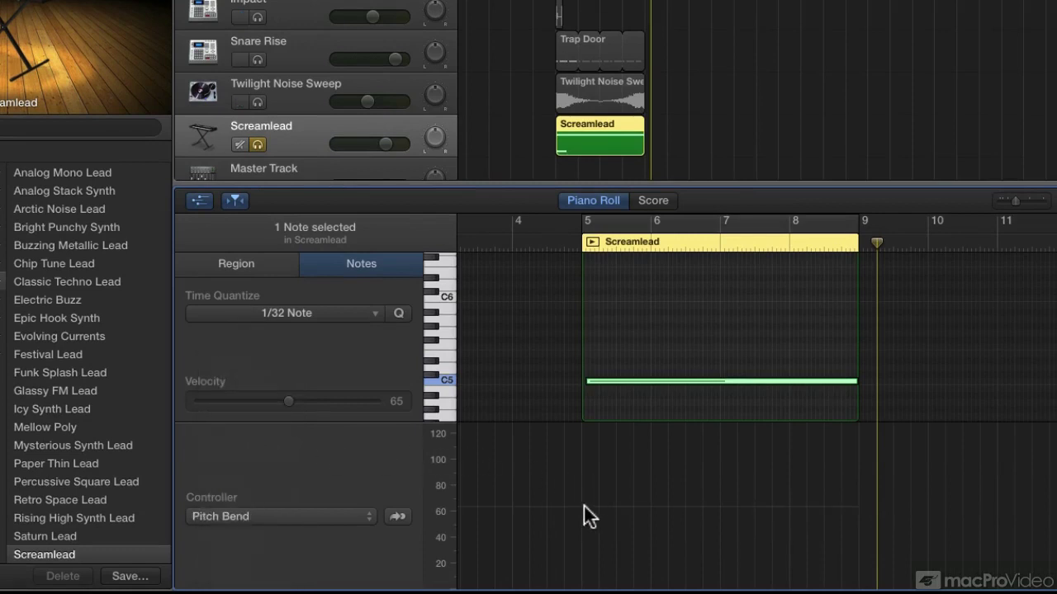
click(857, 506)
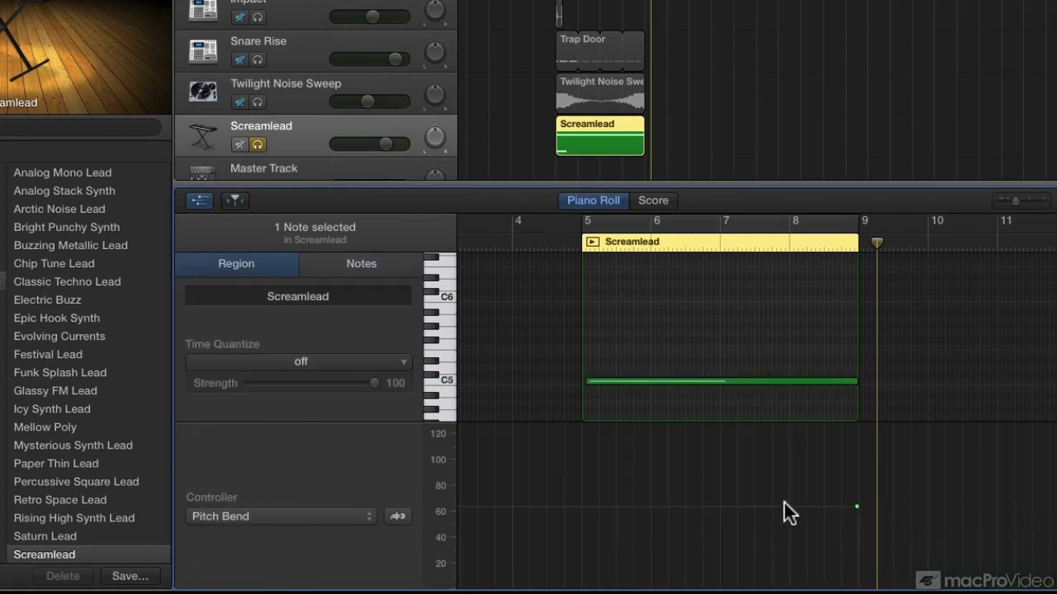
click(582, 506)
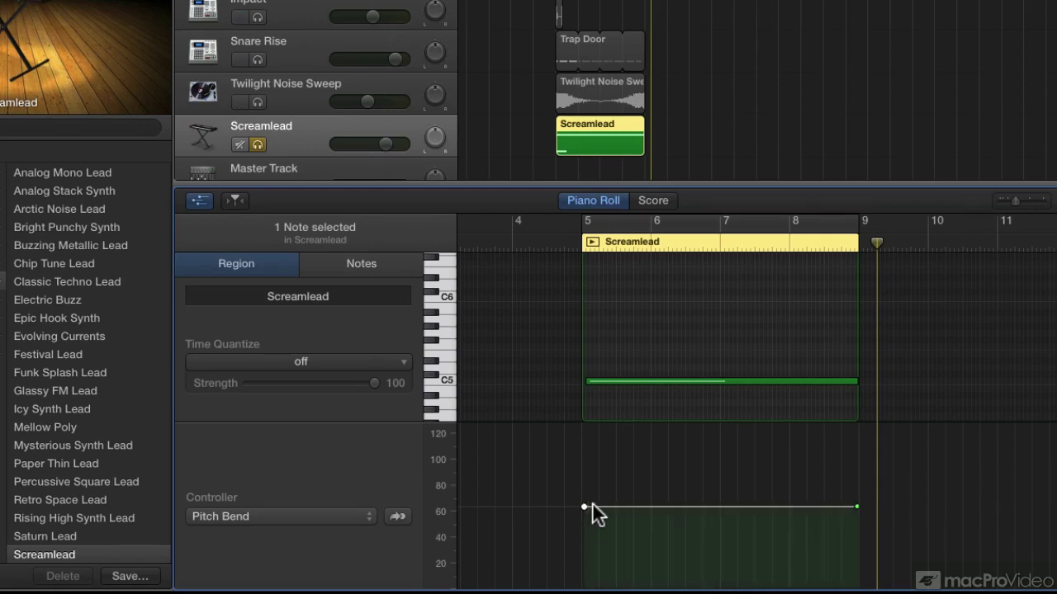
drag(856, 506, 856, 427)
drag(583, 506, 583, 585)
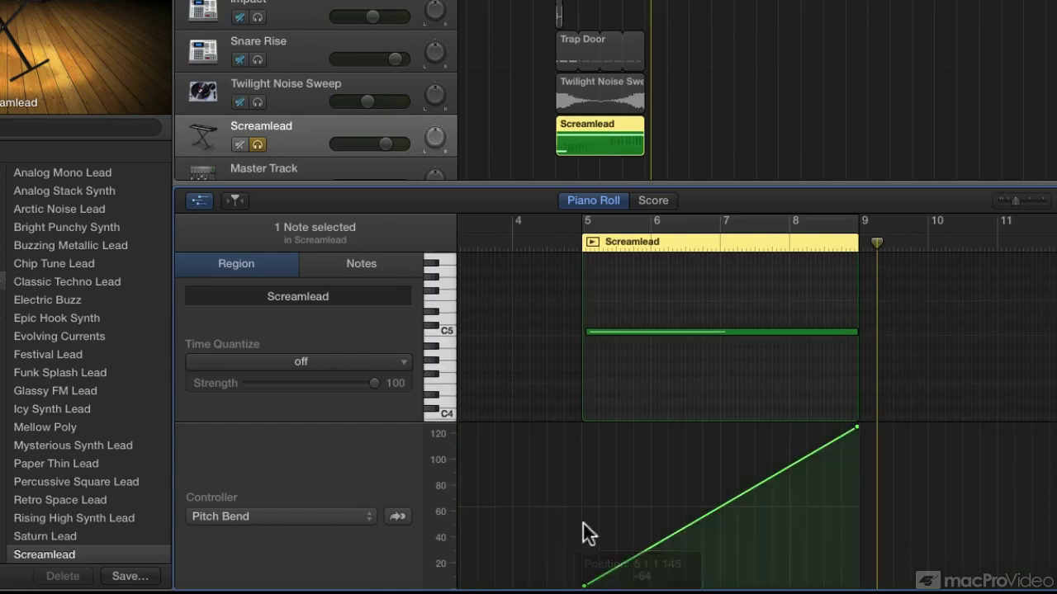
Step: Play back the riser and lower the Screamlead track volume slightly
click(610, 123)
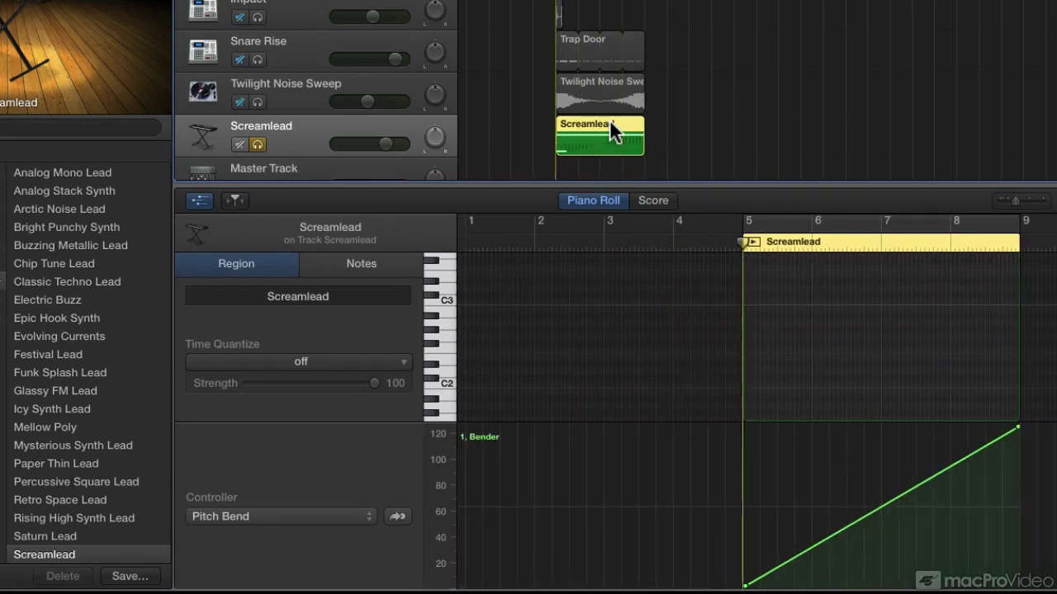
key(space)
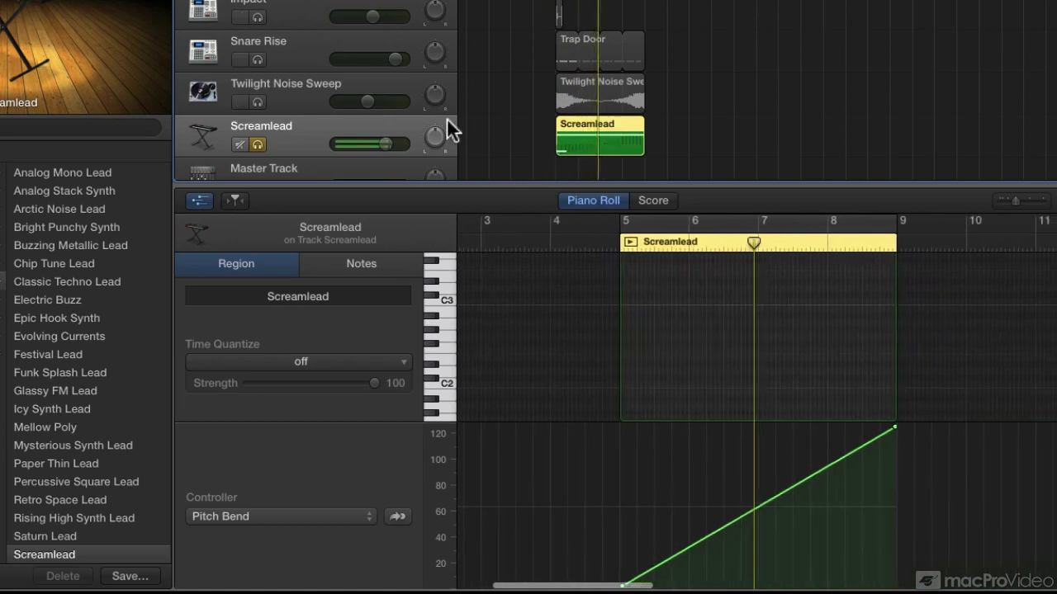
mouse_move(385, 144)
drag(385, 144, 360, 139)
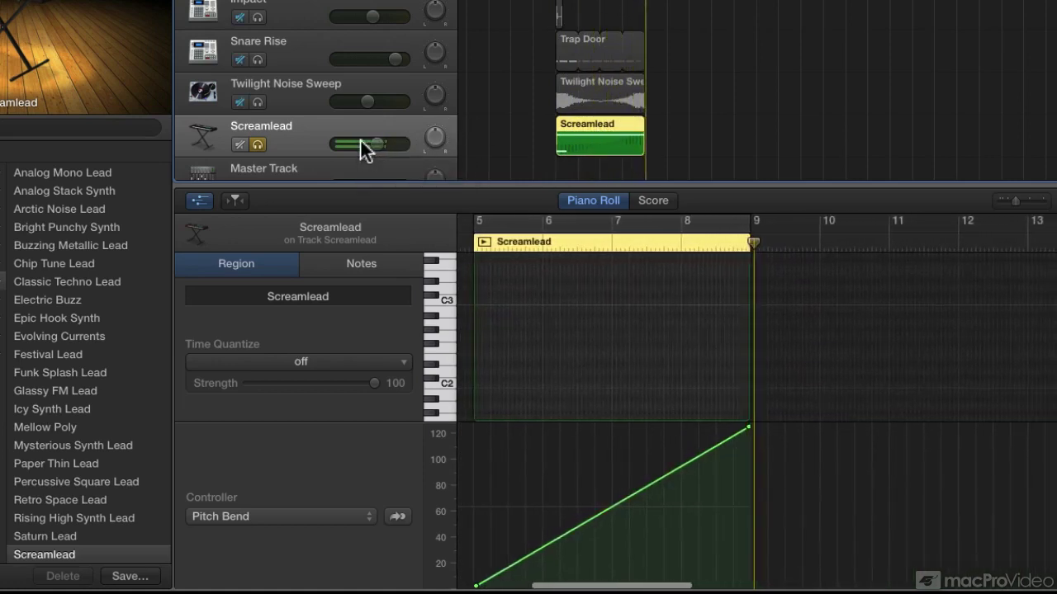
Step: Move the sustained Screamlead C5 note up an octave to C6 and play it back
scroll(628, 317, up, 10)
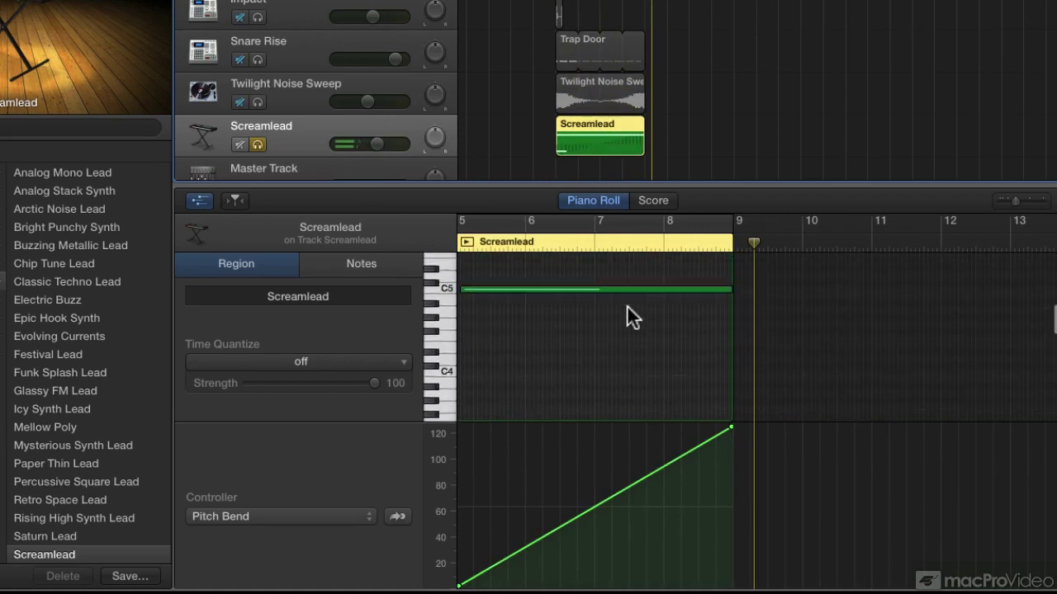
click(602, 359)
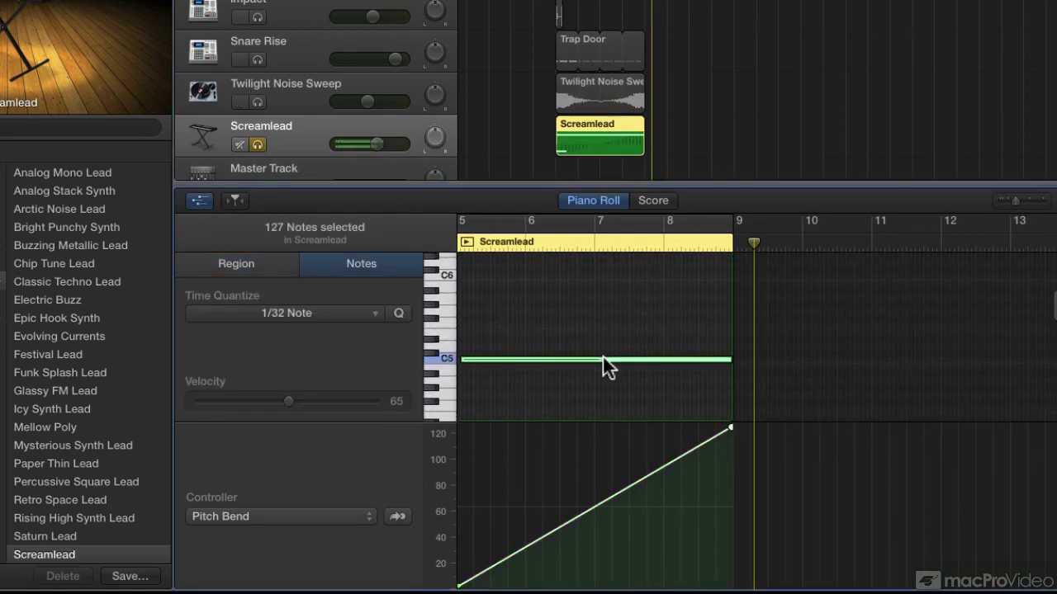
key(alt+shift+Up)
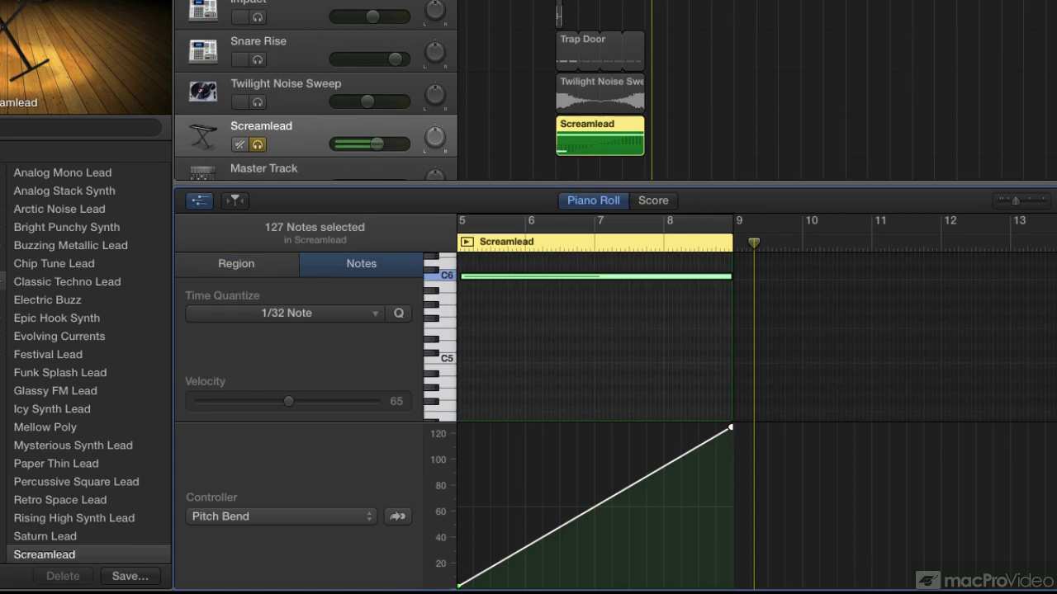
key(space)
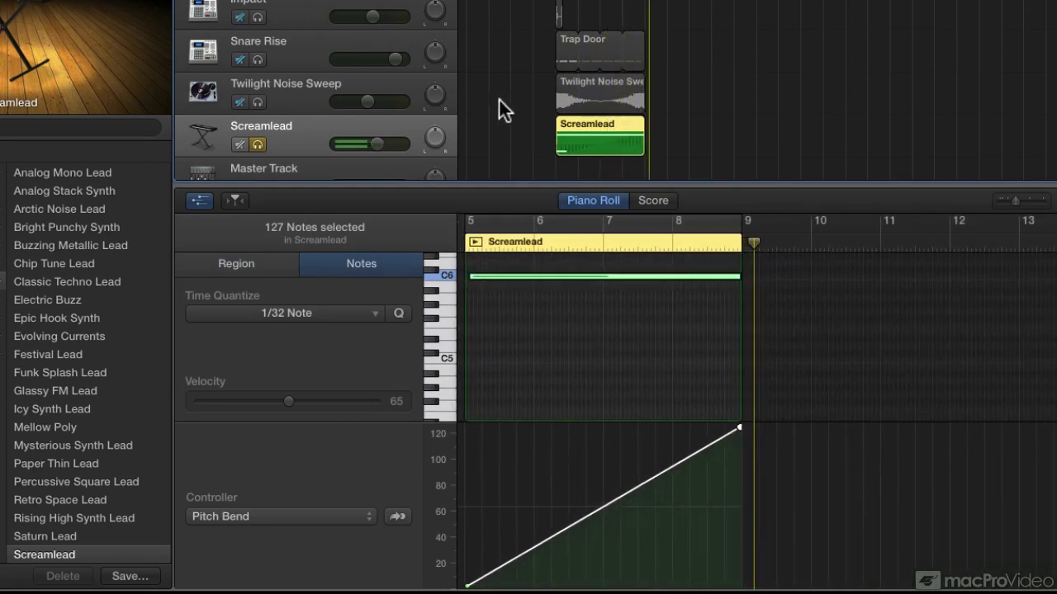
Step: Unsolo the Screamlead, close the note editor and lower its volume to about -3.8 dB
click(256, 144)
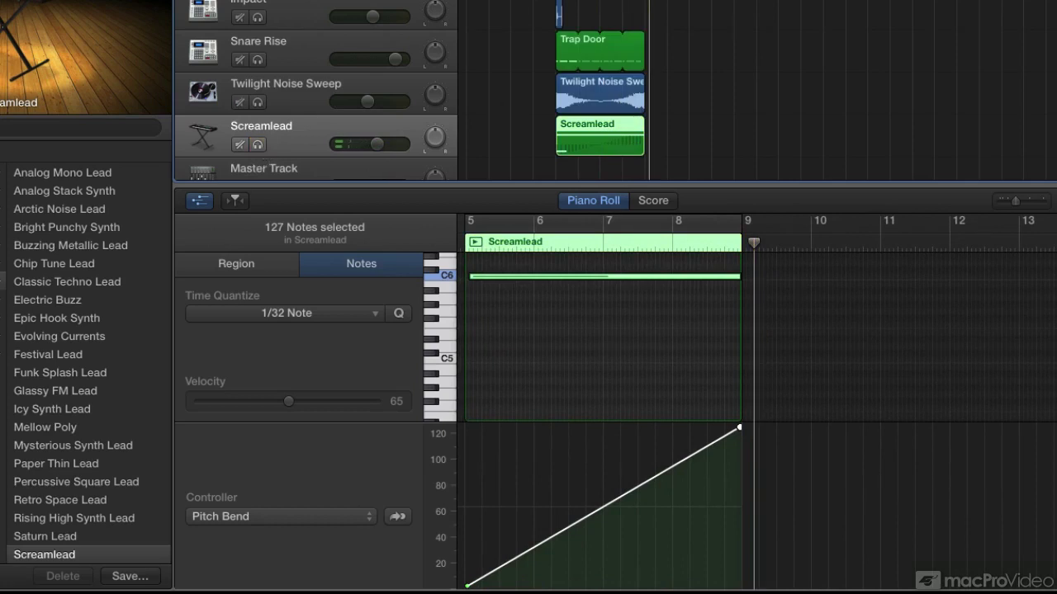
key(space)
key(e)
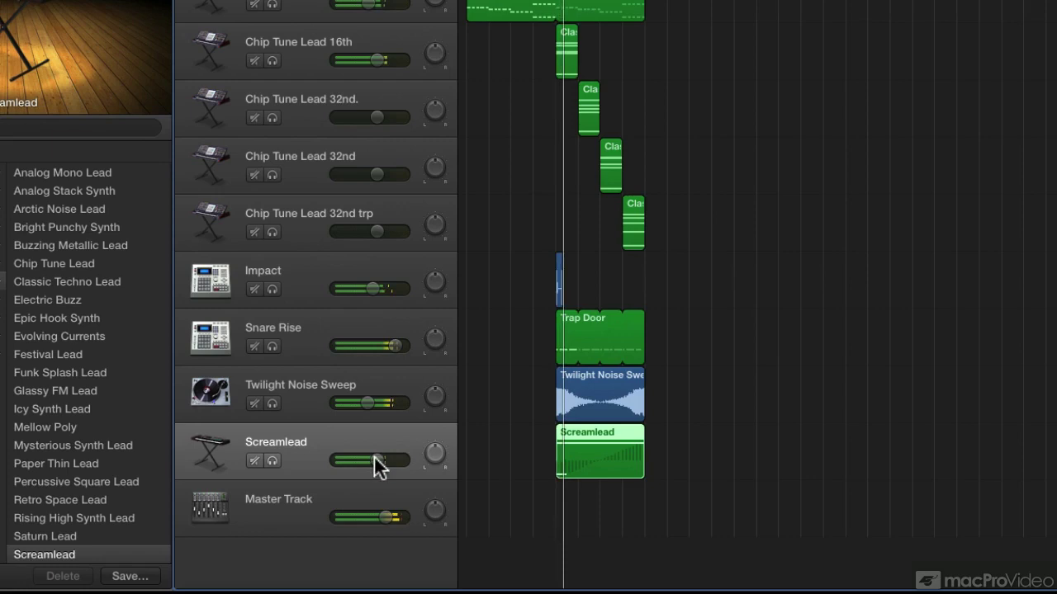
drag(373, 455, 371, 459)
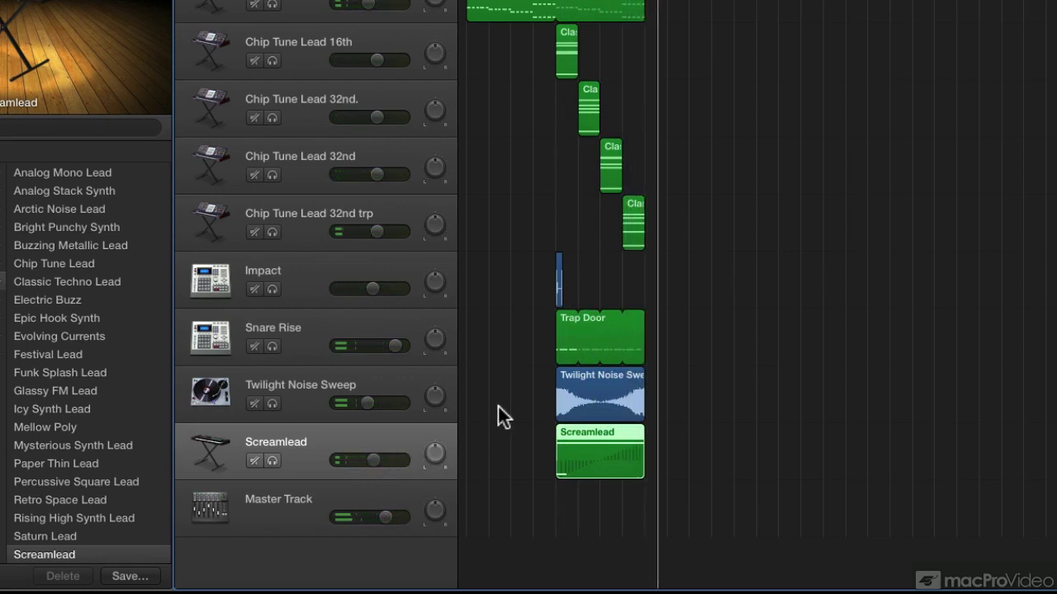
Step: Split the Twilight Noise Sweep, place a copy starting at bar 4, and play the intro
key(super+Right)
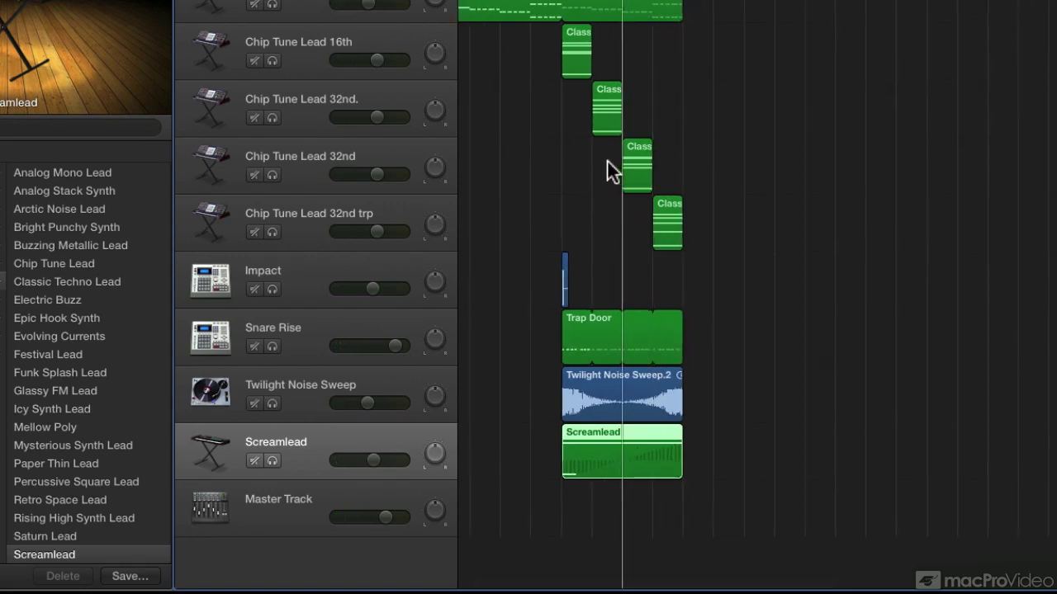
click(638, 387)
key(super+t)
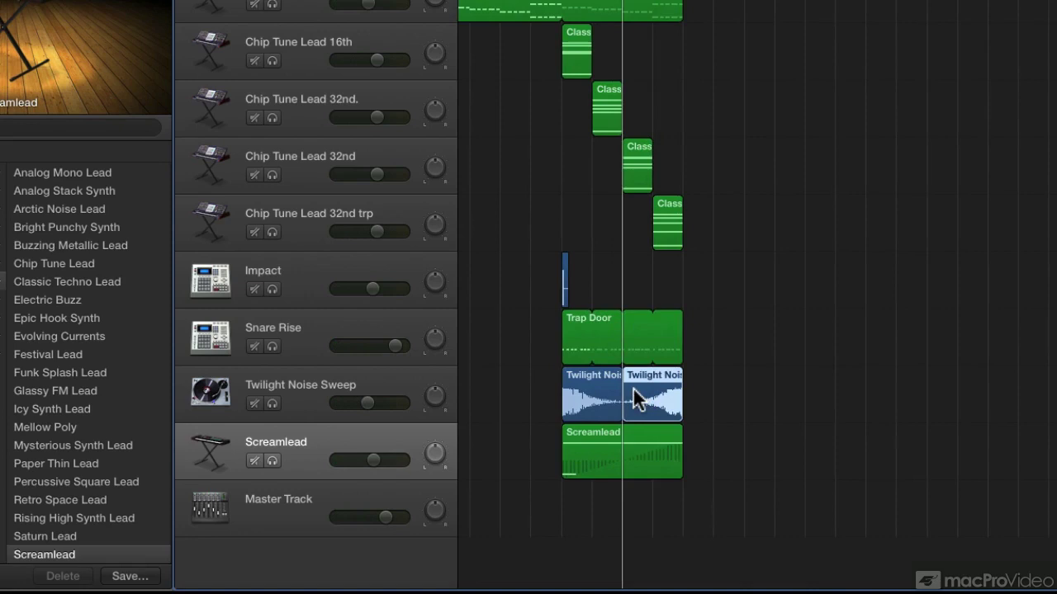
drag(640, 387, 522, 383)
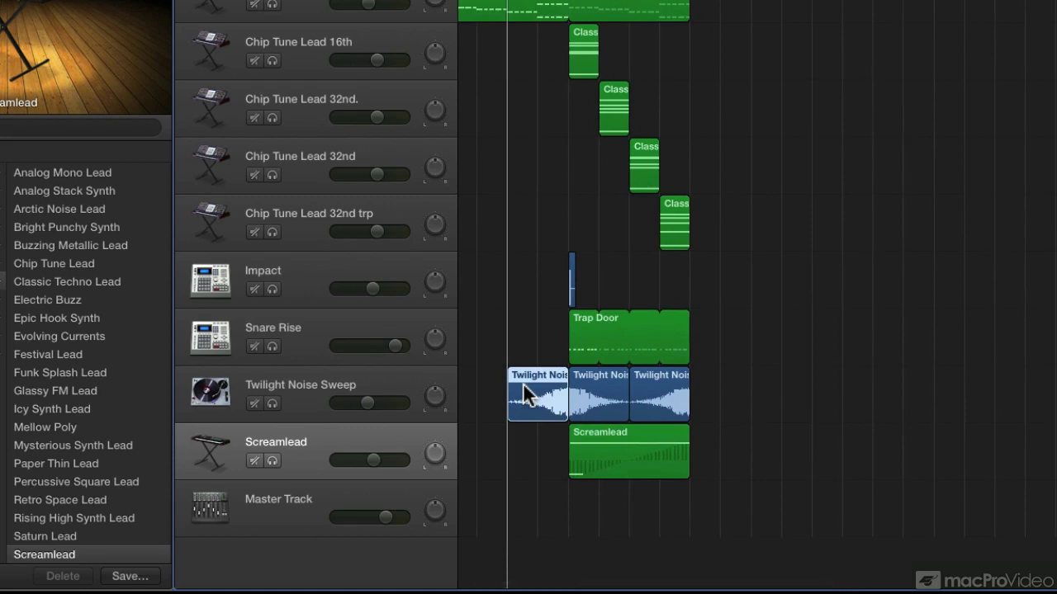
key(space)
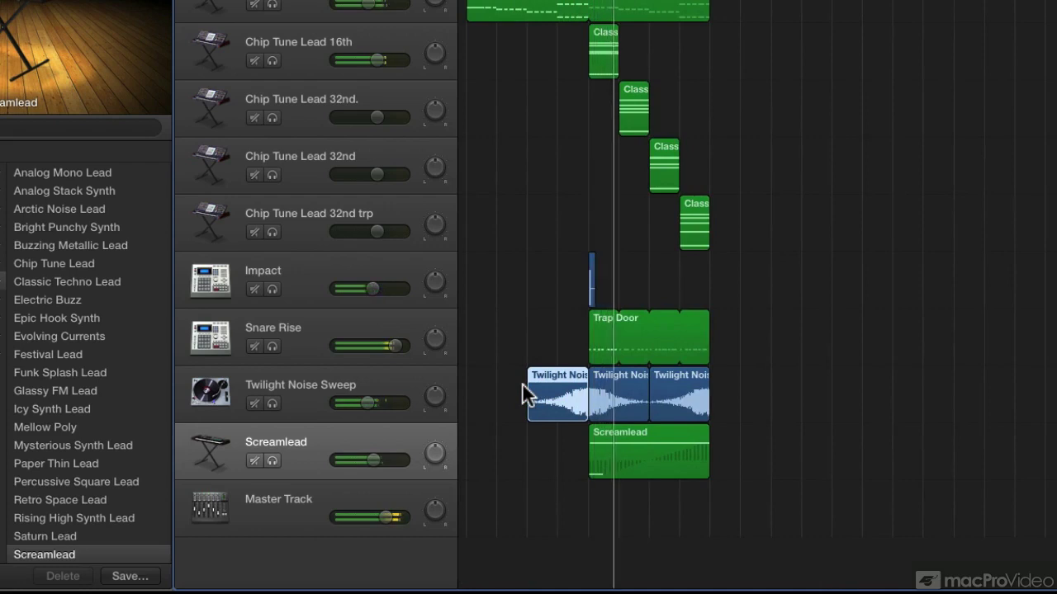
Step: Give the Twilight Noise Sweep EQ a 36dB/Oct high cut at about 1740 Hz
click(407, 382)
key(b)
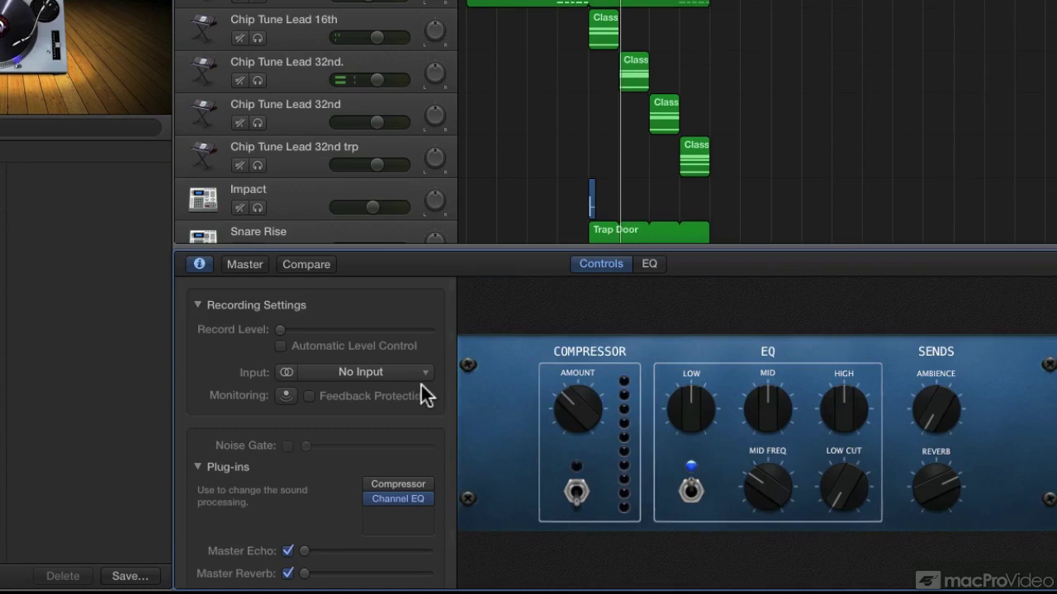
click(652, 265)
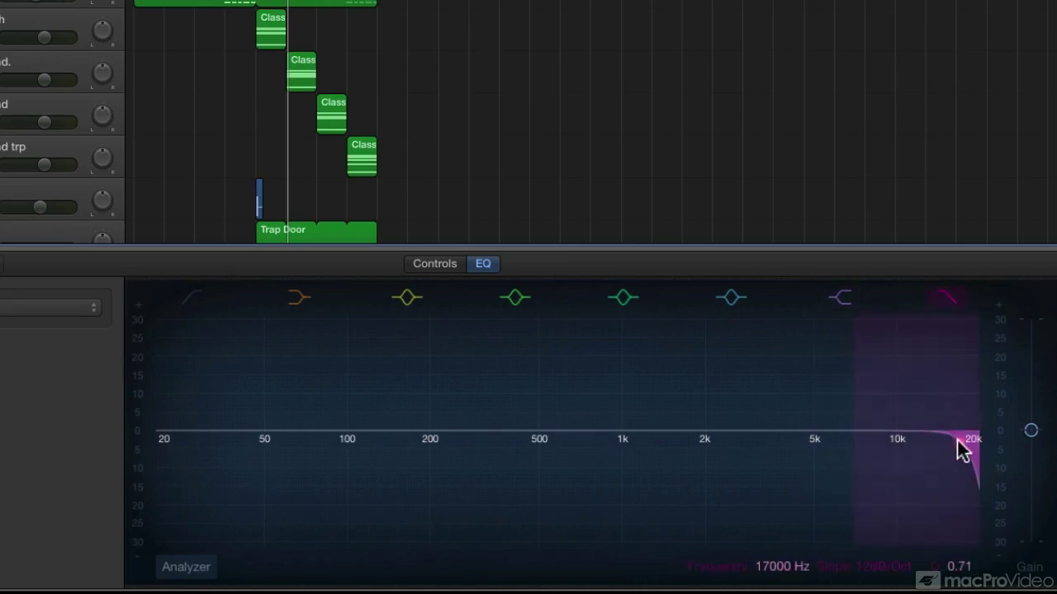
drag(871, 449, 686, 440)
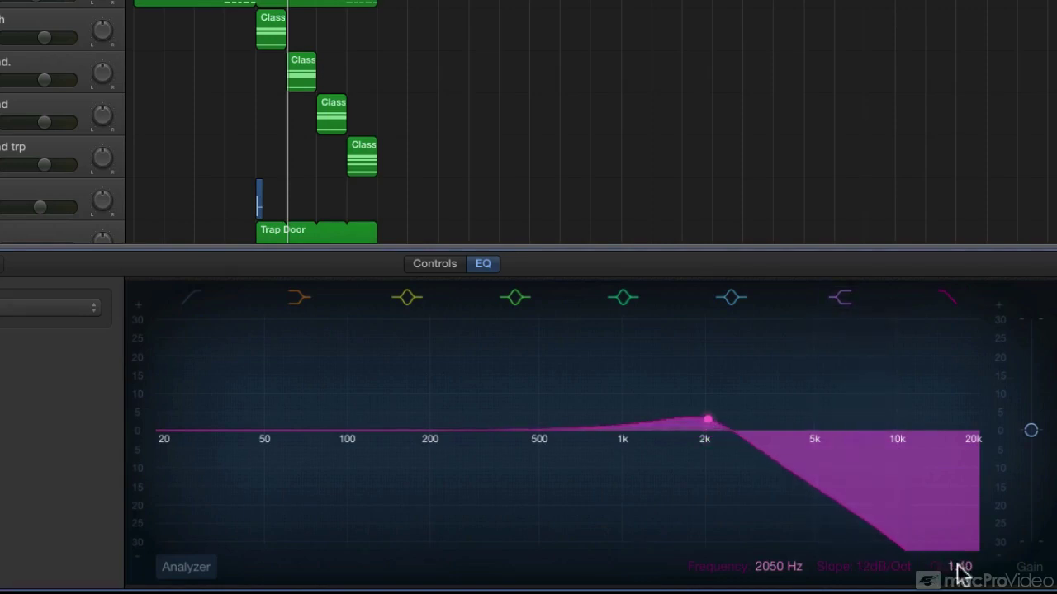
drag(875, 570, 875, 553)
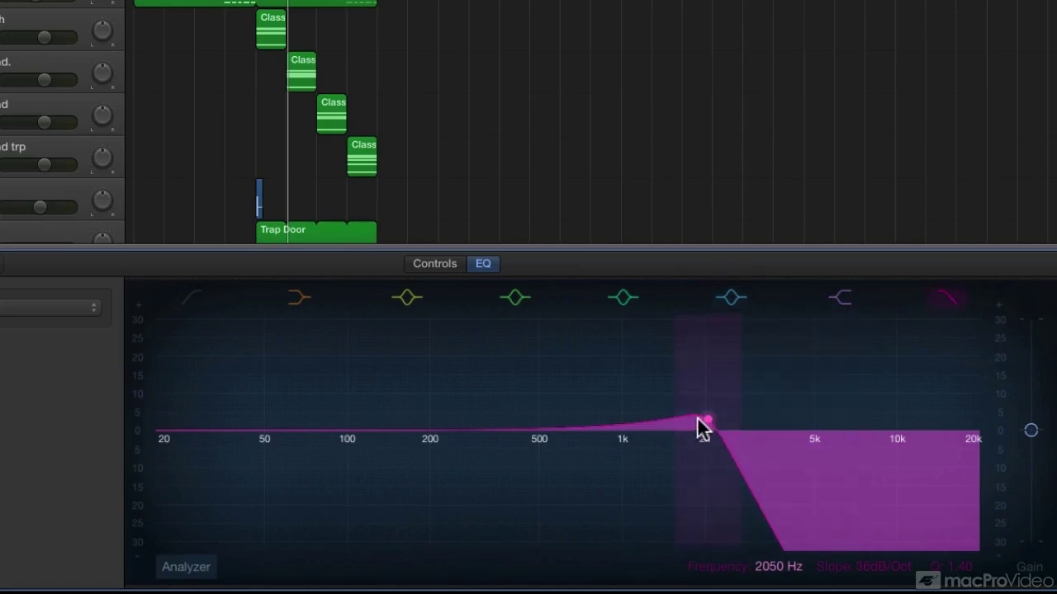
mouse_move(767, 568)
mouse_down()
mouse_move(767, 555)
mouse_move(767, 577)
mouse_move(764, 565)
mouse_up()
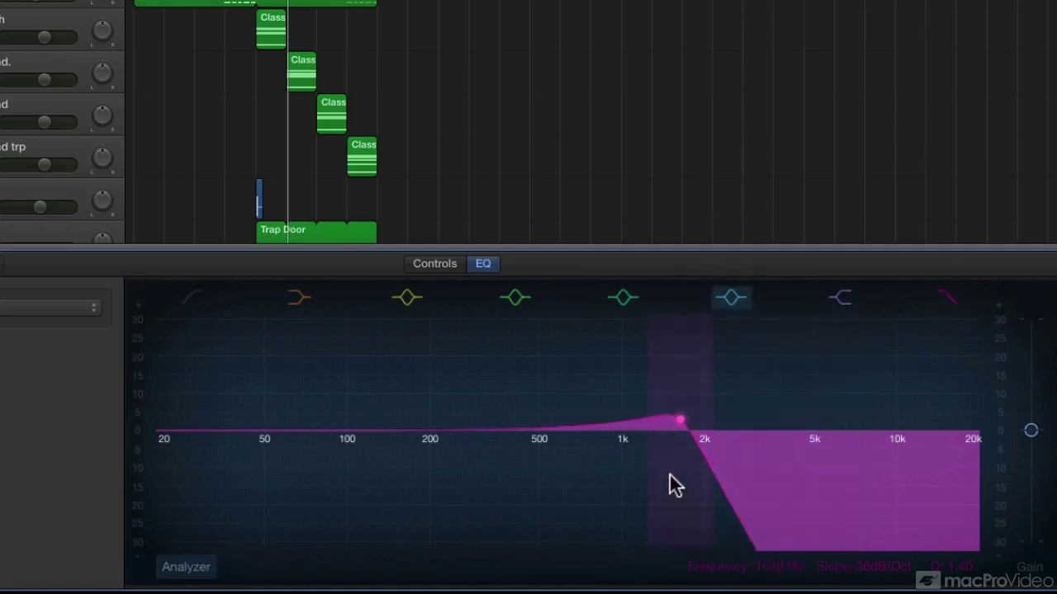
Step: Show the Twilight Noise Sweep's Channel EQ High Cut Frequency automation lane
key(b)
key(a)
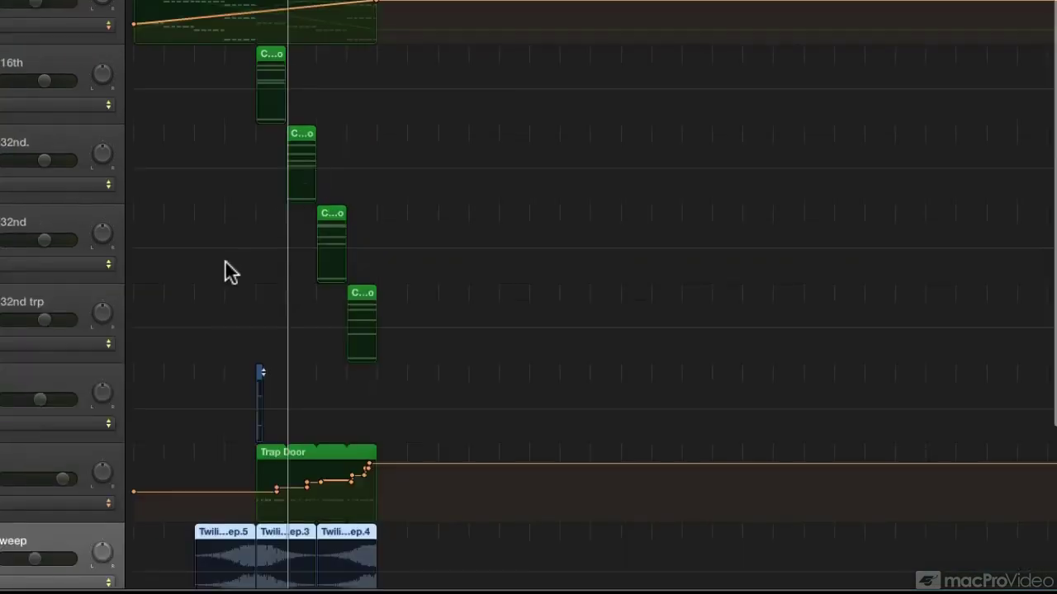
scroll(158, 437, down, 4)
click(198, 421)
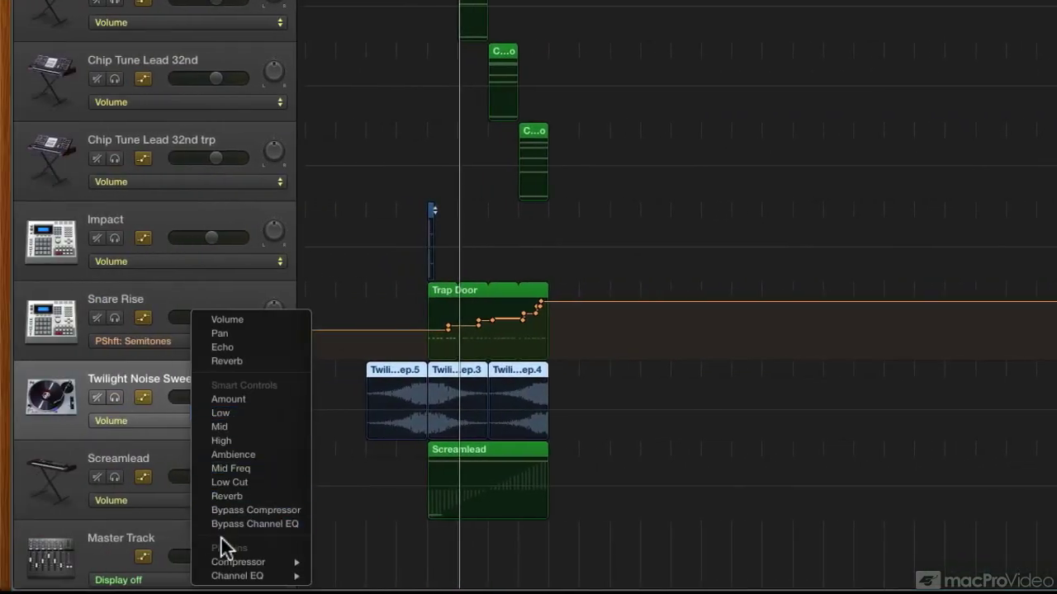
mouse_move(240, 575)
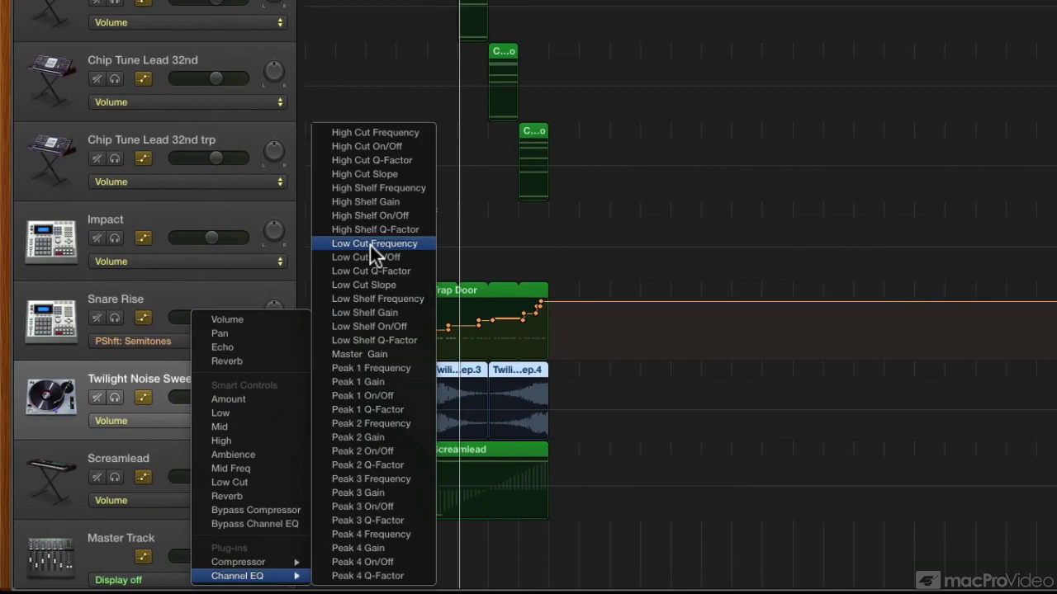
click(394, 132)
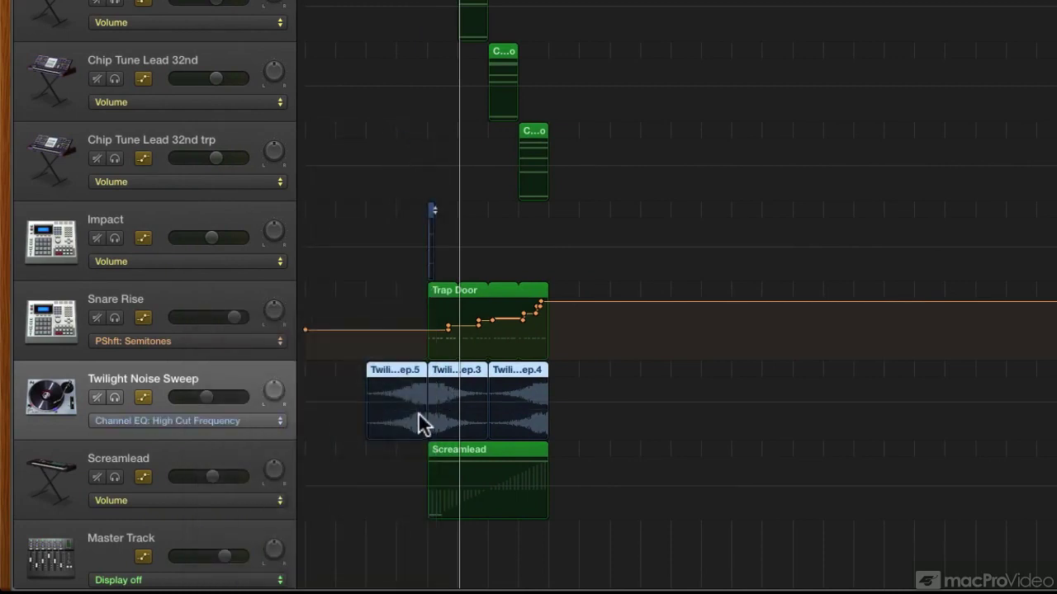
Step: Solo the noise sweep and play it from just before its start
key(comma)
key(comma)
key(s)
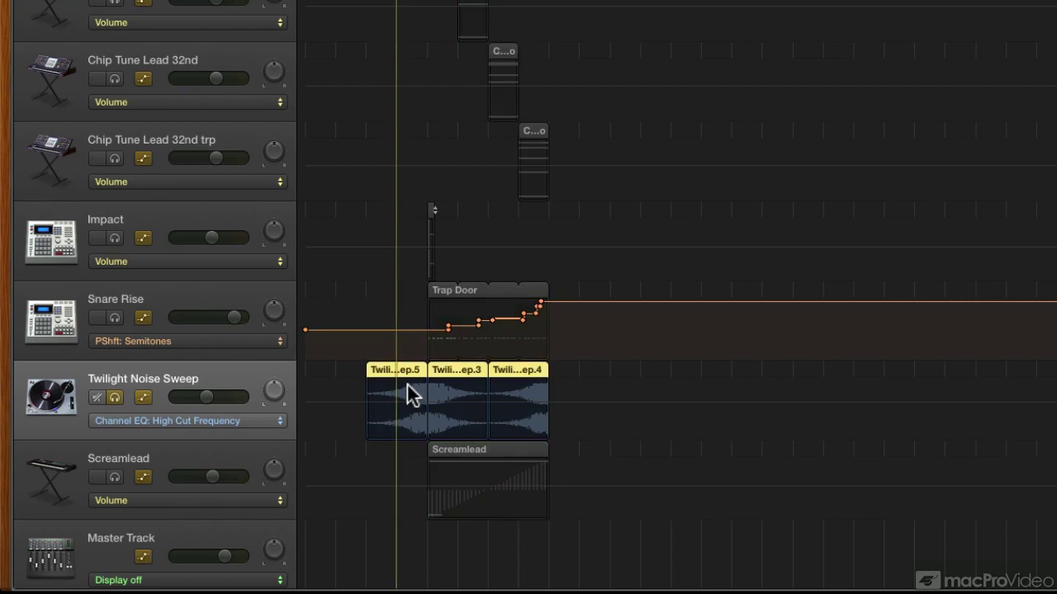
key(space)
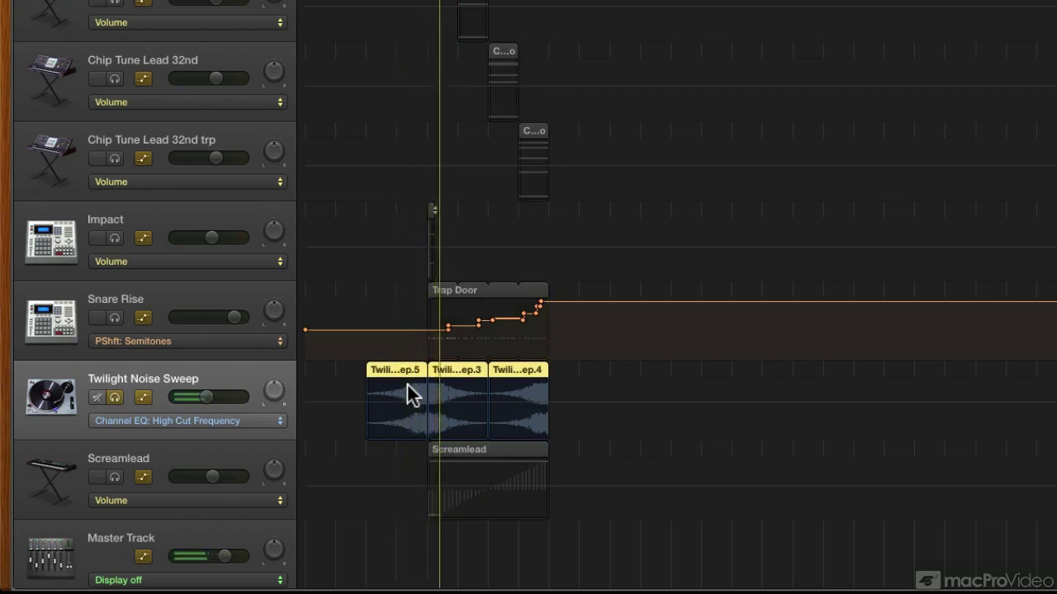
key(comma)
key(comma)
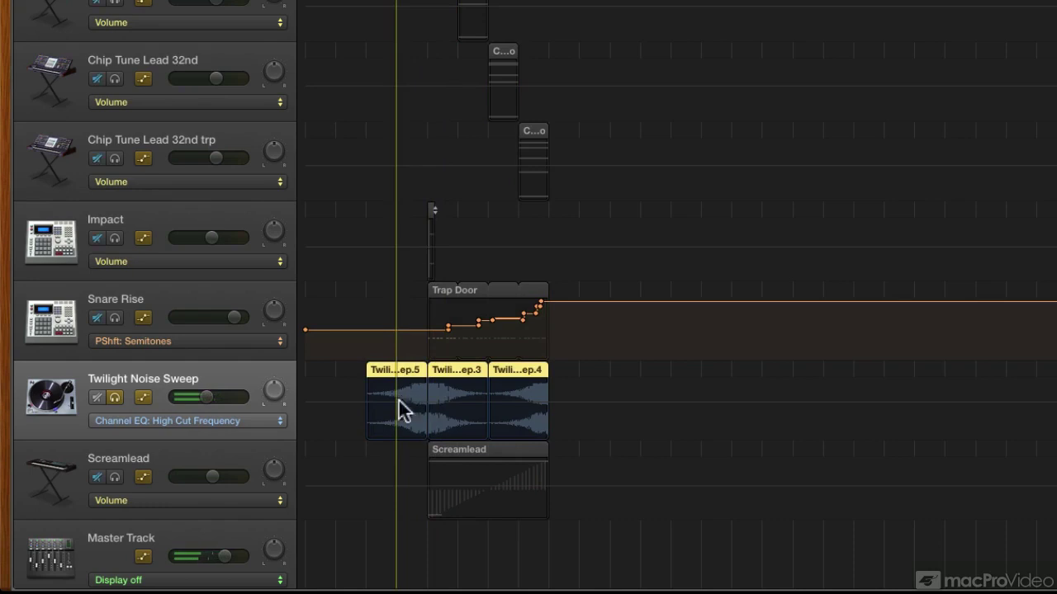
Step: Add High Cut automation points ramping from about 1620 Hz up to 20000 Hz at the sweep's end
click(382, 397)
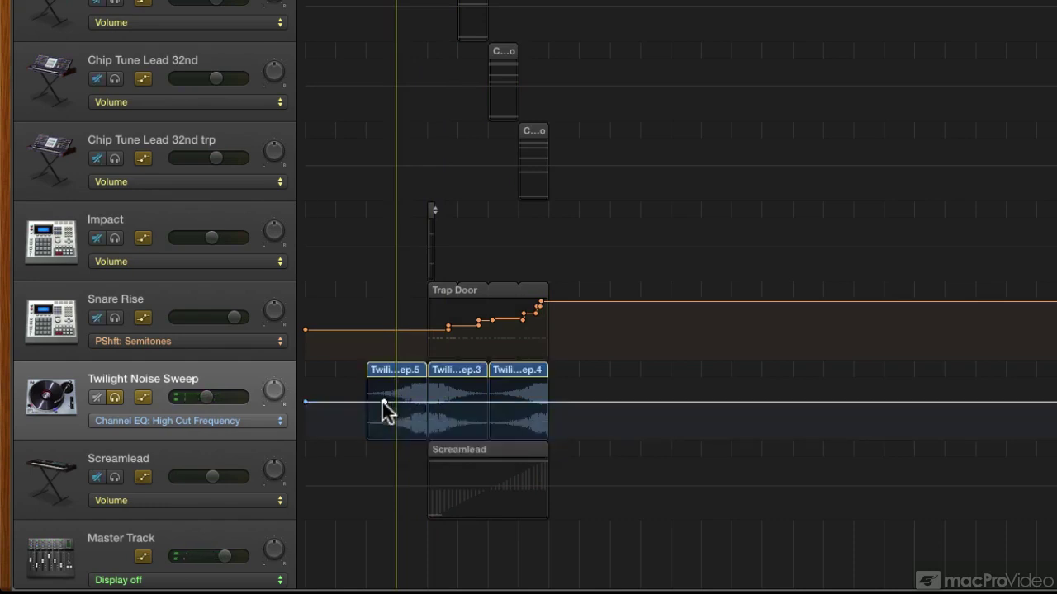
drag(383, 401, 384, 387)
key(space)
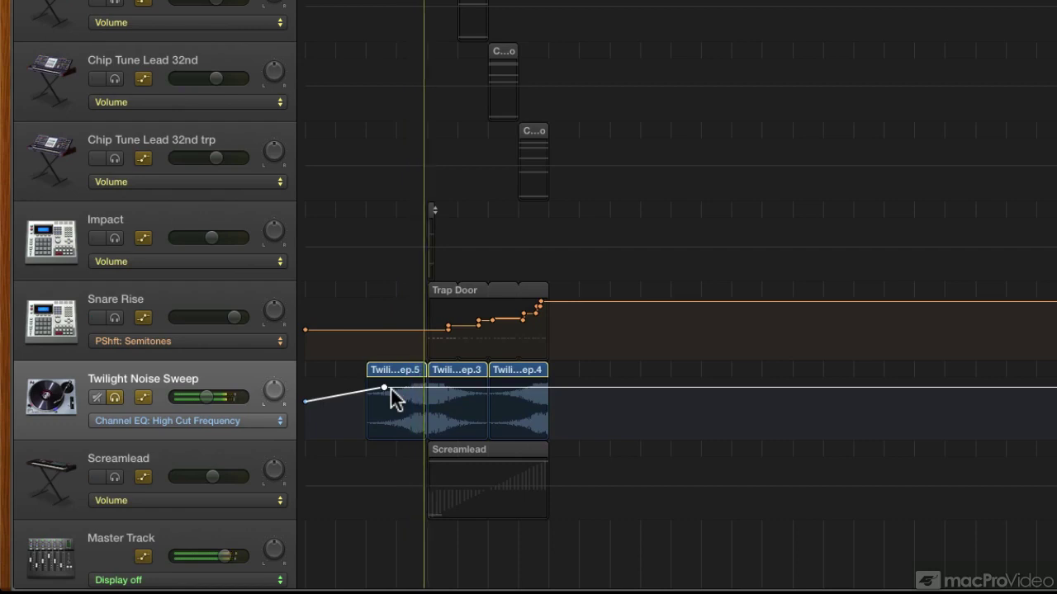
key(super+Right)
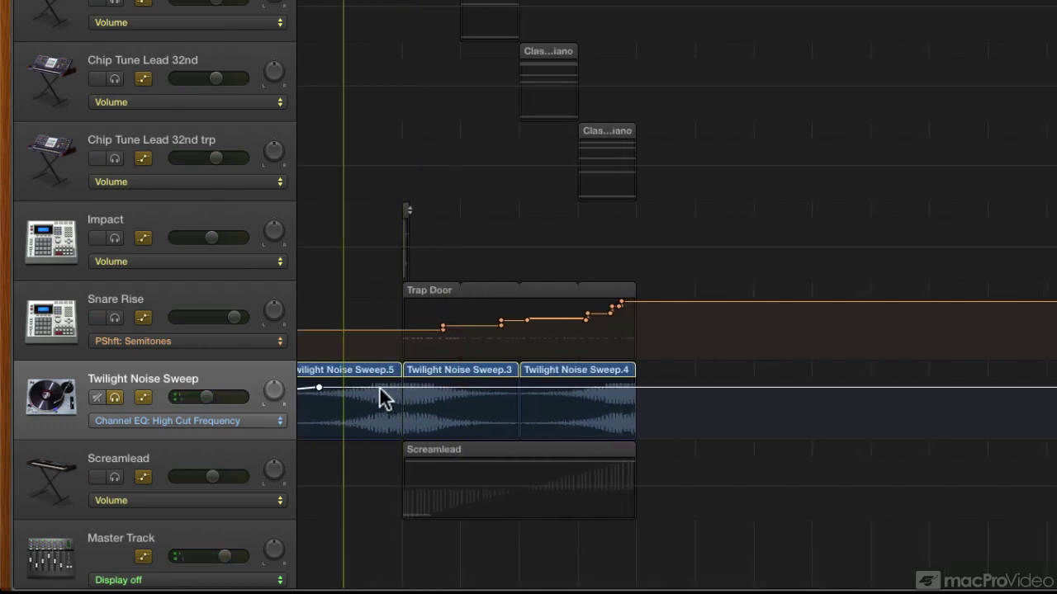
drag(321, 387, 320, 391)
drag(454, 391, 543, 391)
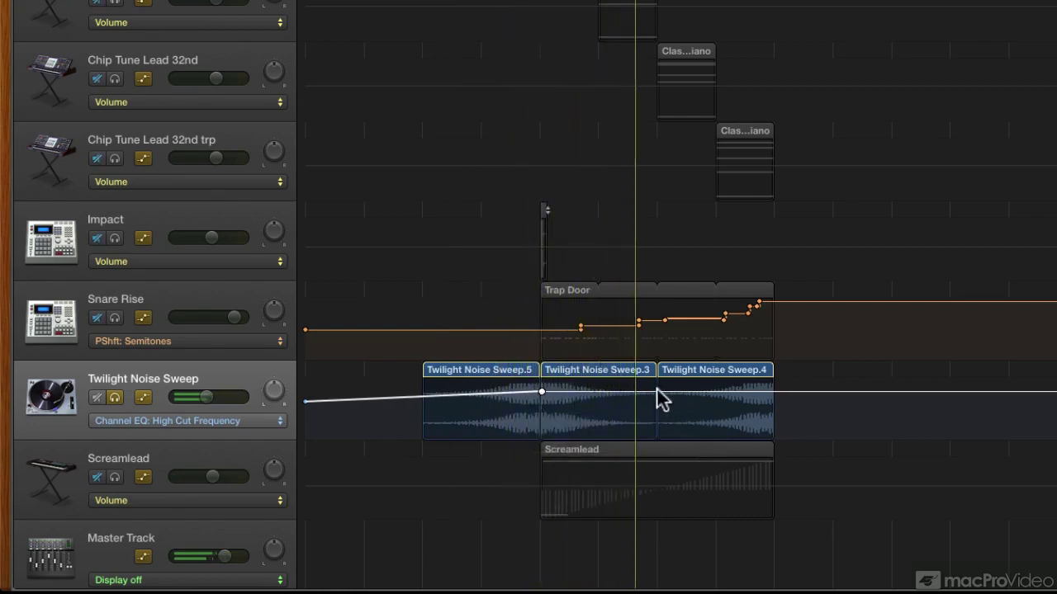
click(657, 391)
click(750, 392)
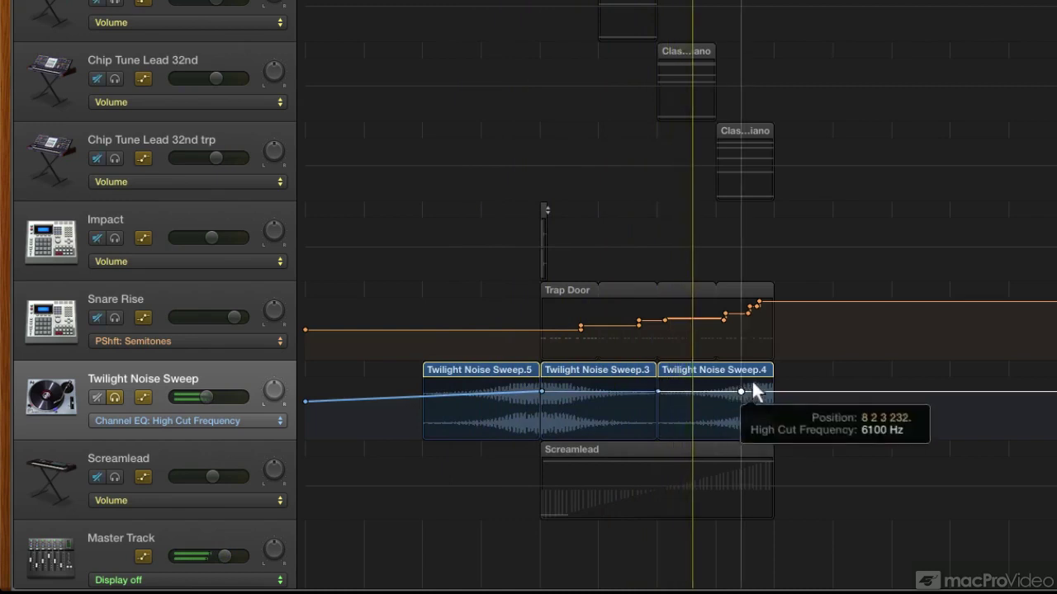
drag(753, 392, 770, 382)
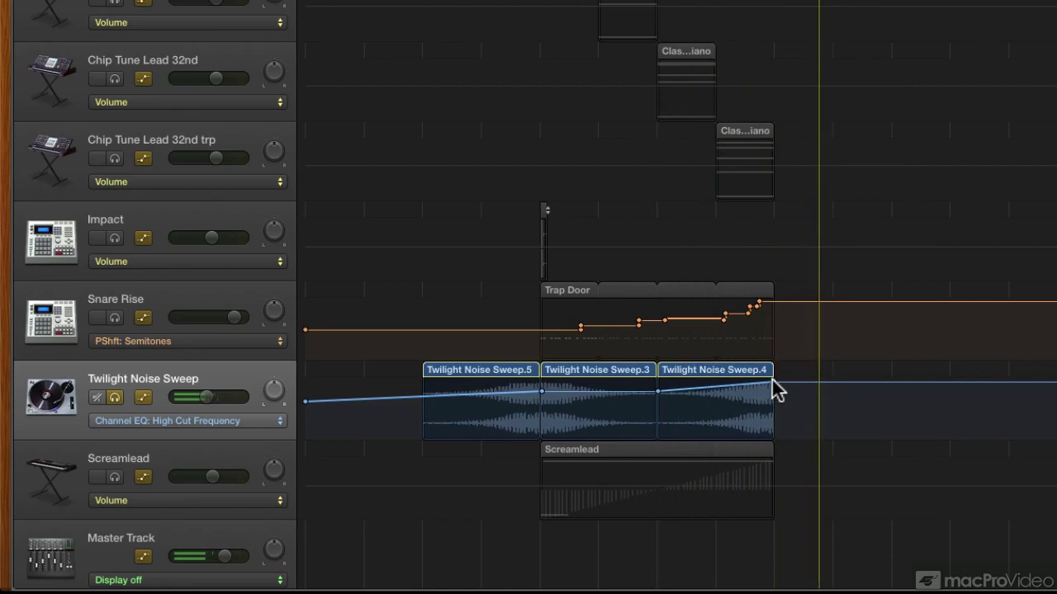
Step: Stop playback, hide the automation lanes and play the full intro from the start
key(space)
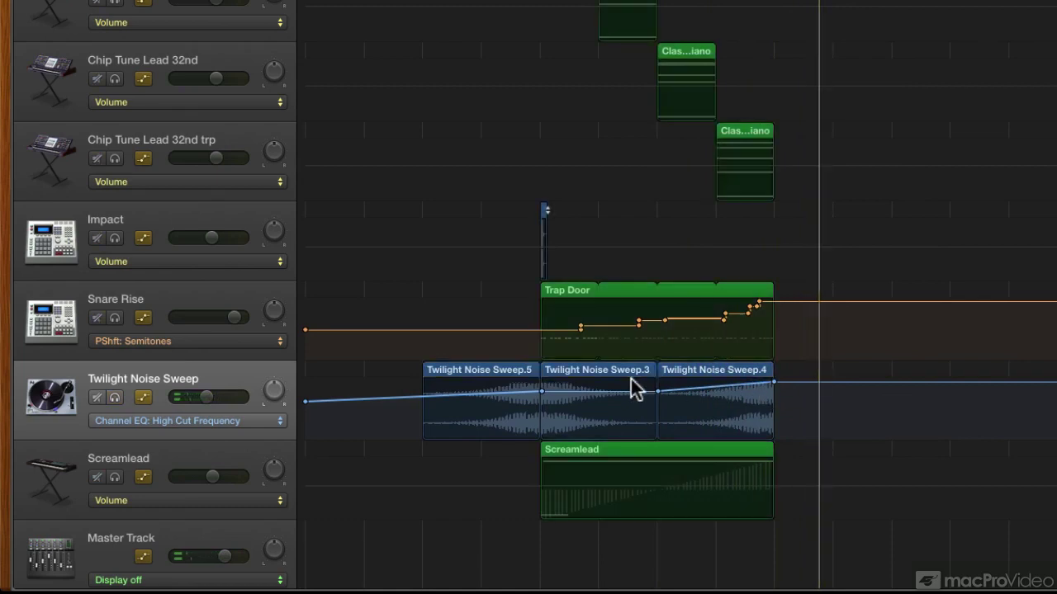
key(a)
key(Return)
key(space)
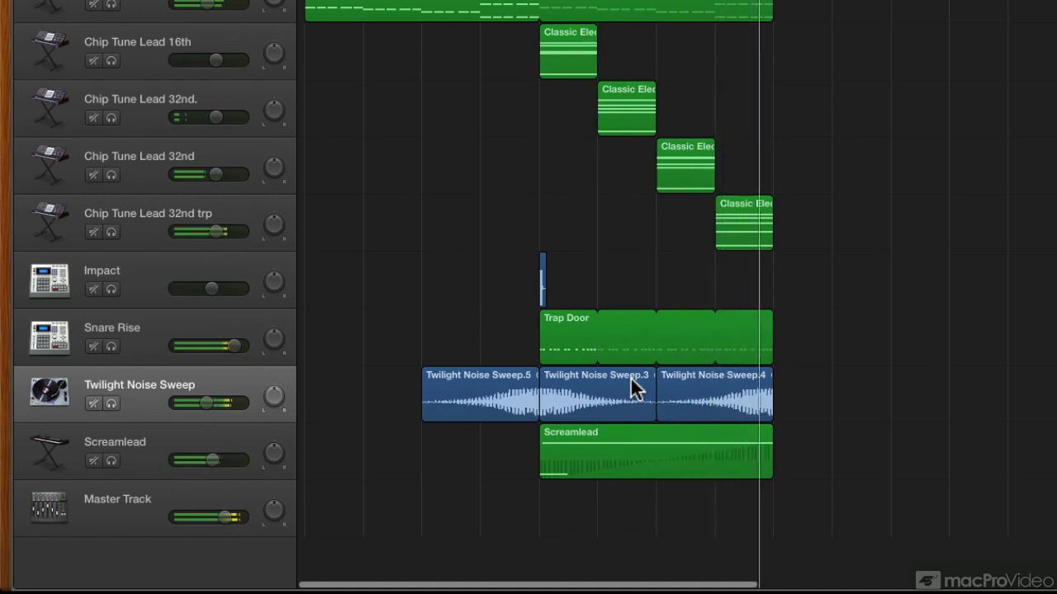
scroll(629, 376, right, 3)
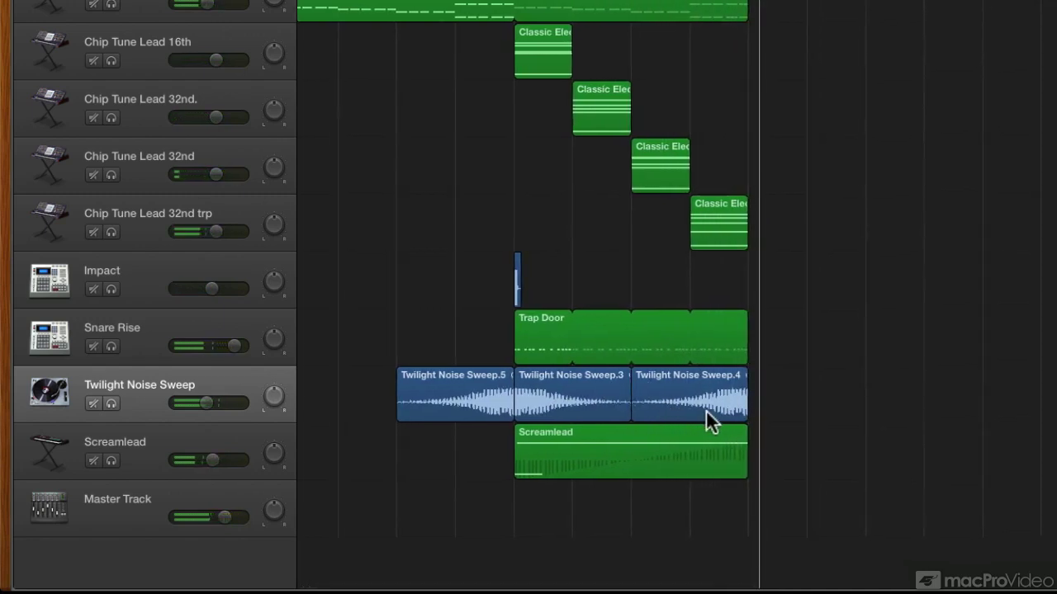